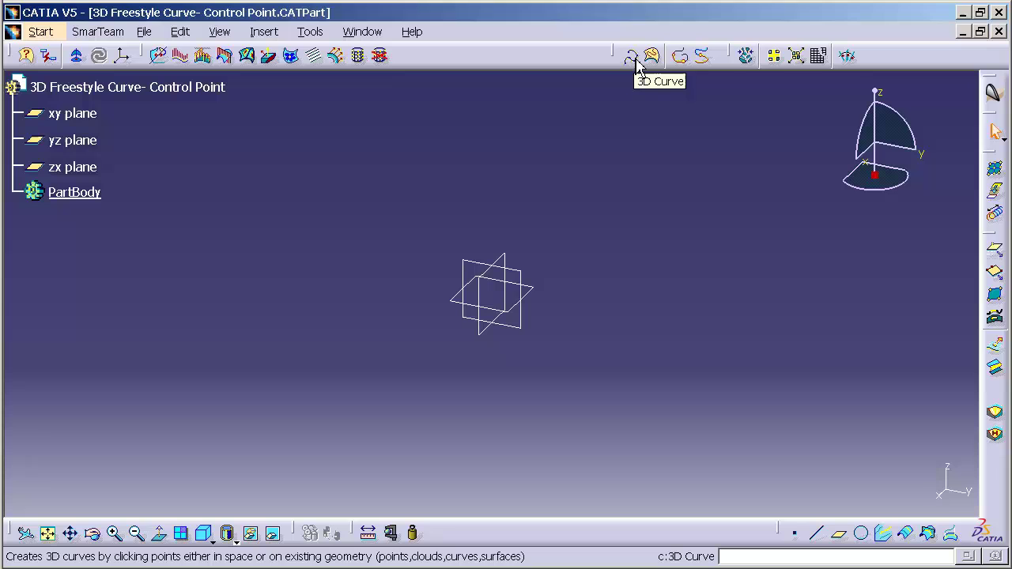
Step: Start a new 3D Curve with Creation type set to Control points
{"action": "left_click", "coordinate": [636, 64]}
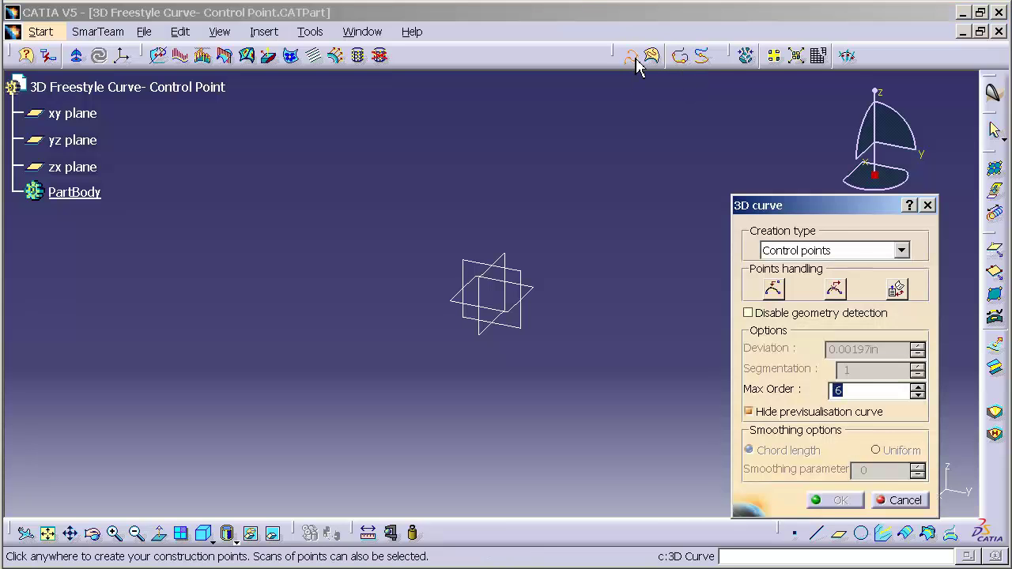
{"action": "left_click", "coordinate": [902, 251]}
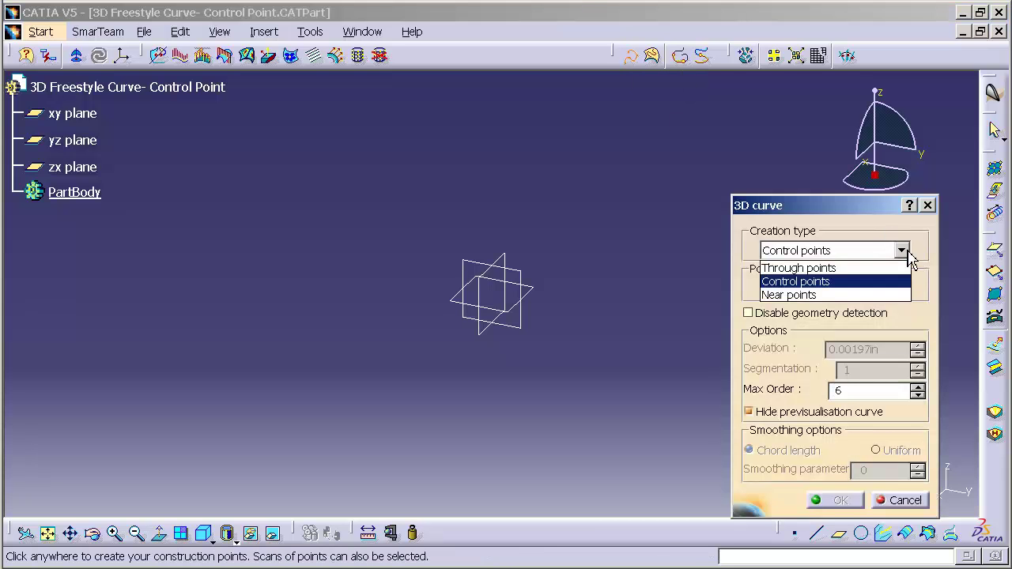
{"action": "left_click", "coordinate": [801, 284]}
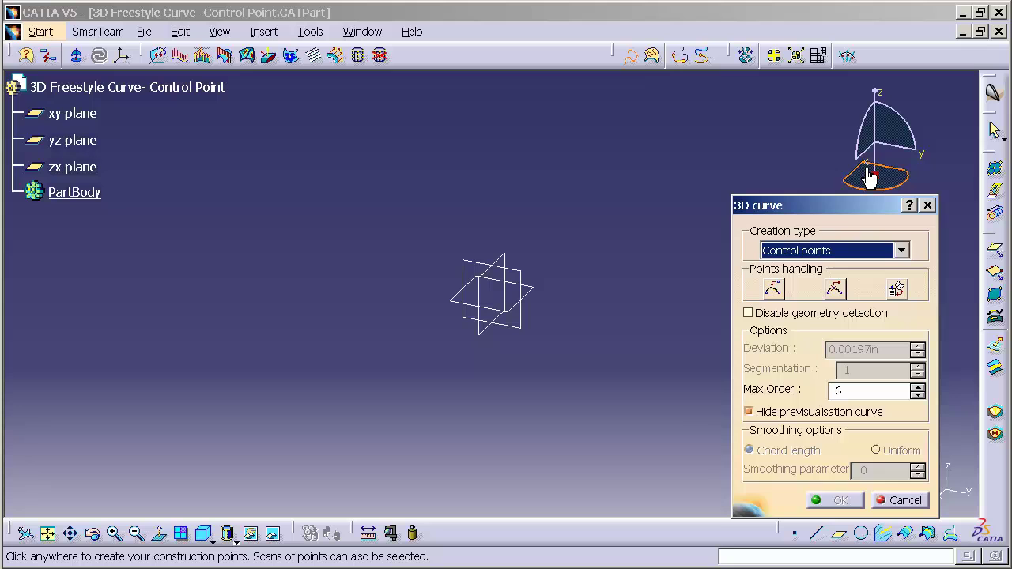
Step: In Top view, place four control points to create 3D Curve.1
{"action": "left_click", "coordinate": [884, 95]}
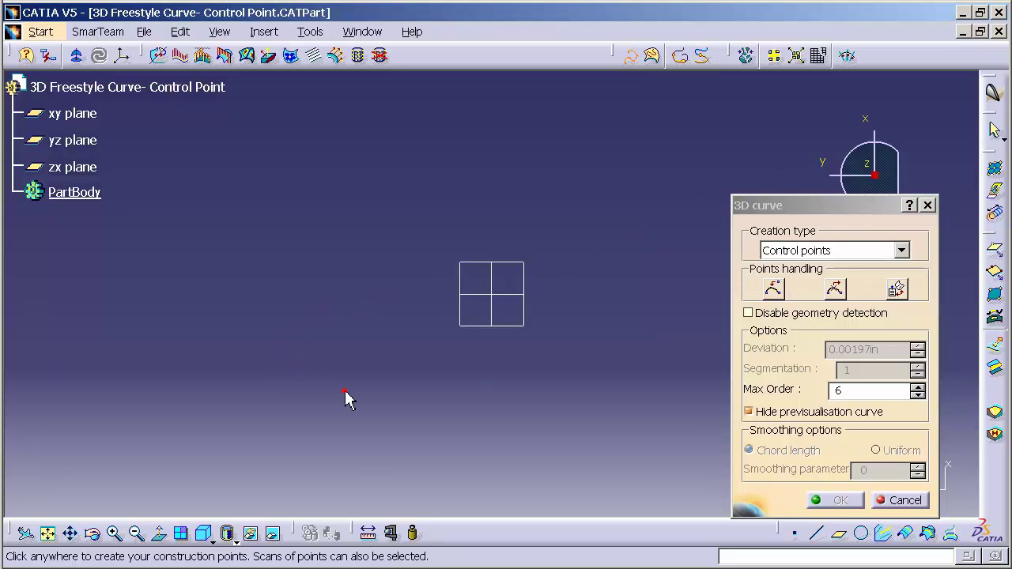
{"action": "left_click", "coordinate": [360, 469]}
{"action": "left_click", "coordinate": [283, 340]}
{"action": "left_click", "coordinate": [370, 232]}
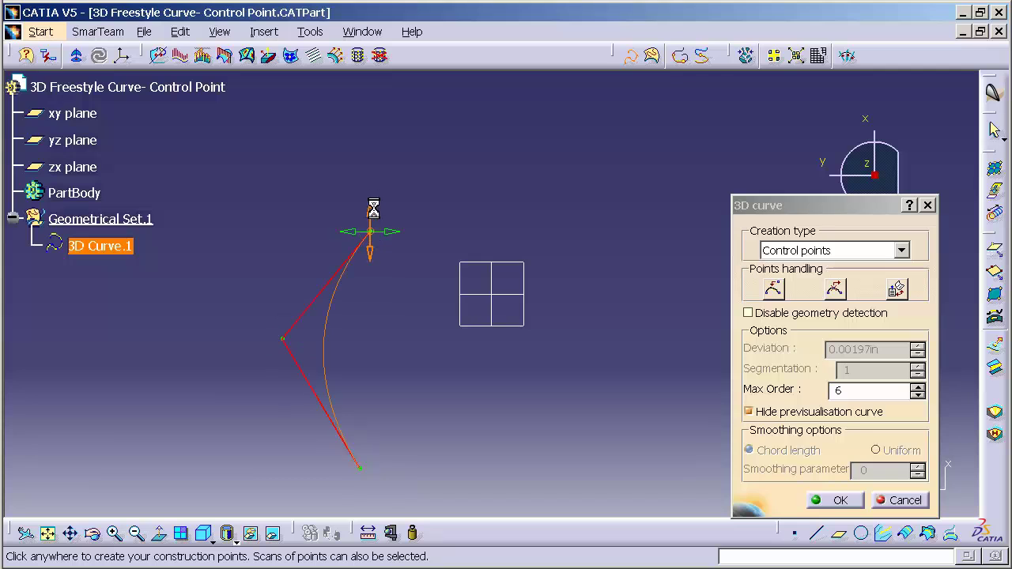
{"action": "double_click", "coordinate": [336, 125]}
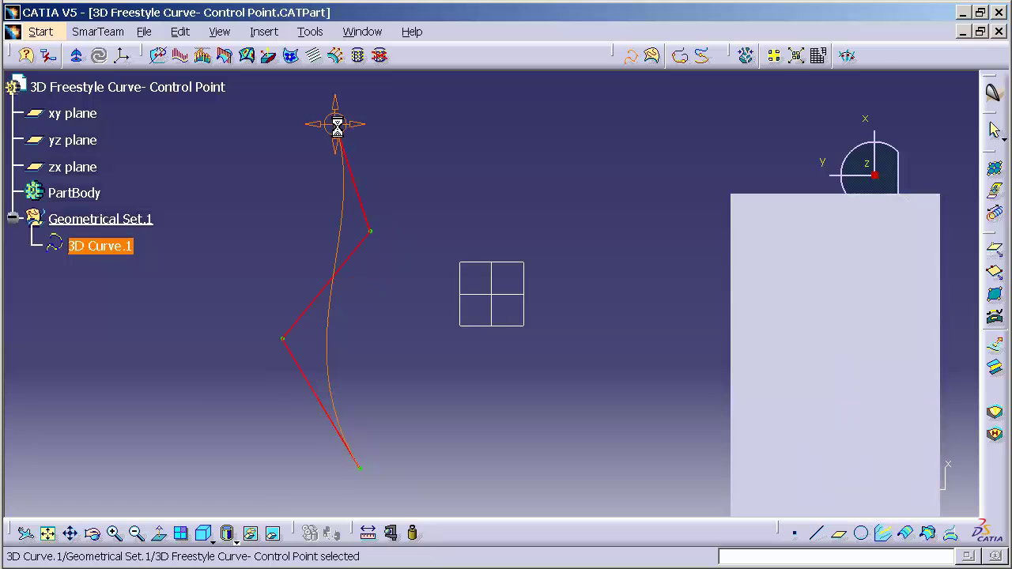
Step: Edit 3D Curve.1, dragging its end and middle control points to spread and flatten it
{"action": "left_click", "coordinate": [462, 185]}
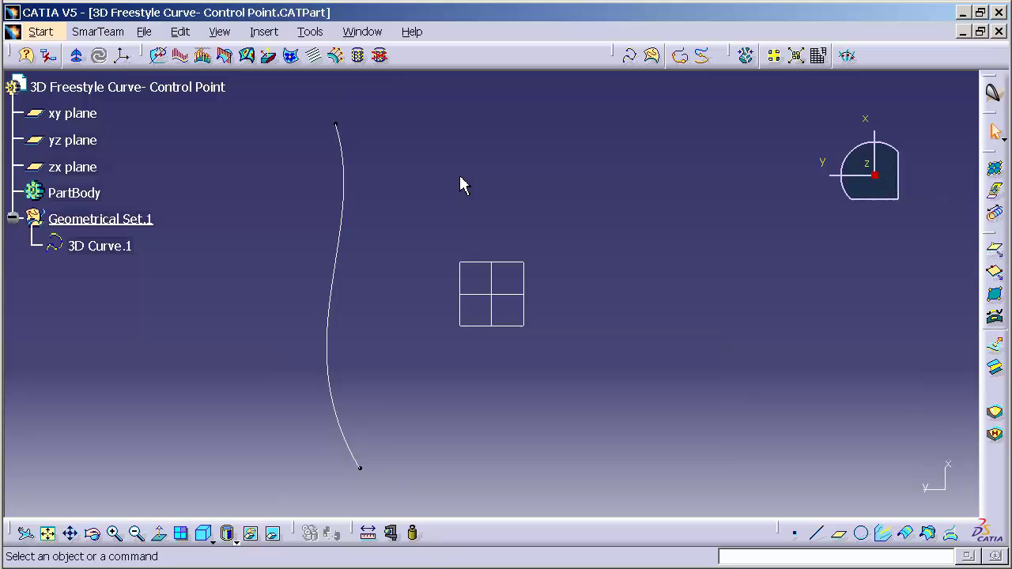
{"action": "double_click", "coordinate": [352, 213]}
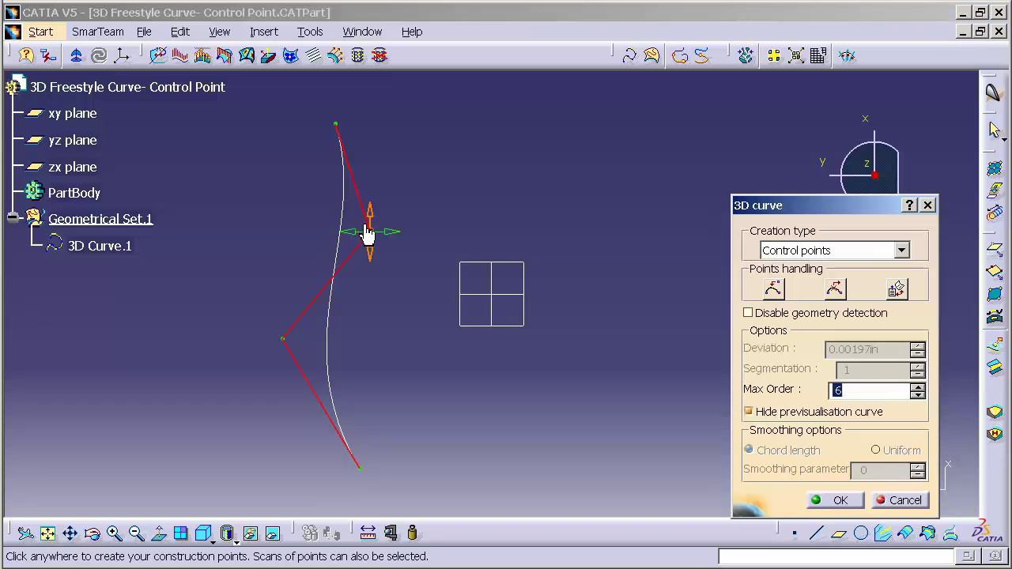
{"action": "mouse_move", "coordinate": [370, 234]}
{"action": "left_mouse_down"}
{"action": "mouse_move", "coordinate": [398, 226]}
{"action": "mouse_move", "coordinate": [451, 176]}
{"action": "mouse_move", "coordinate": [558, 185]}
{"action": "mouse_move", "coordinate": [446, 277]}
{"action": "mouse_move", "coordinate": [356, 198]}
{"action": "mouse_move", "coordinate": [364, 278]}
{"action": "mouse_move", "coordinate": [377, 198]}
{"action": "mouse_move", "coordinate": [388, 253]}
{"action": "mouse_move", "coordinate": [381, 227]}
{"action": "left_mouse_up"}
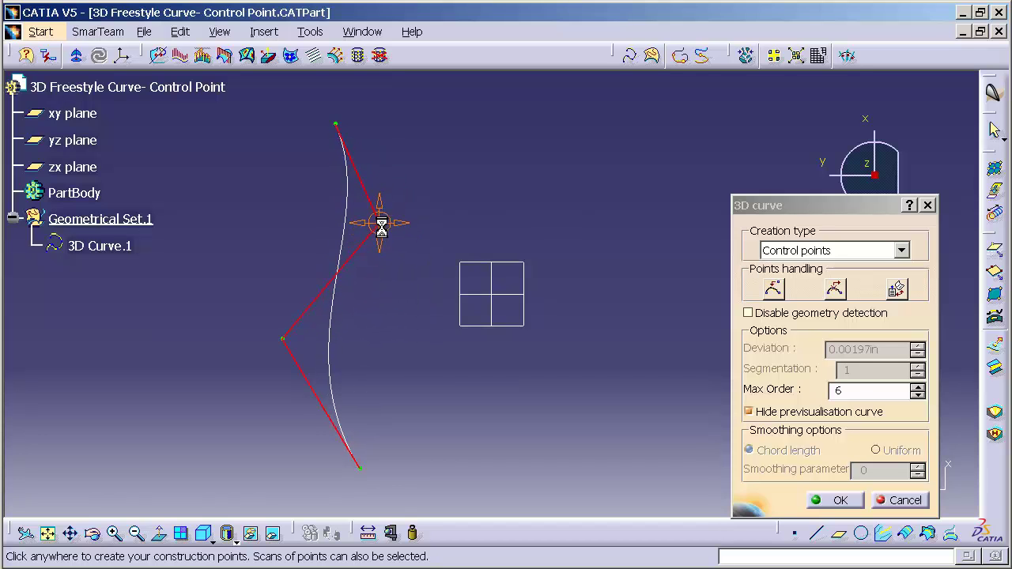
{"action": "left_click_drag", "start_coordinate": [280, 340], "coordinate": [239, 346]}
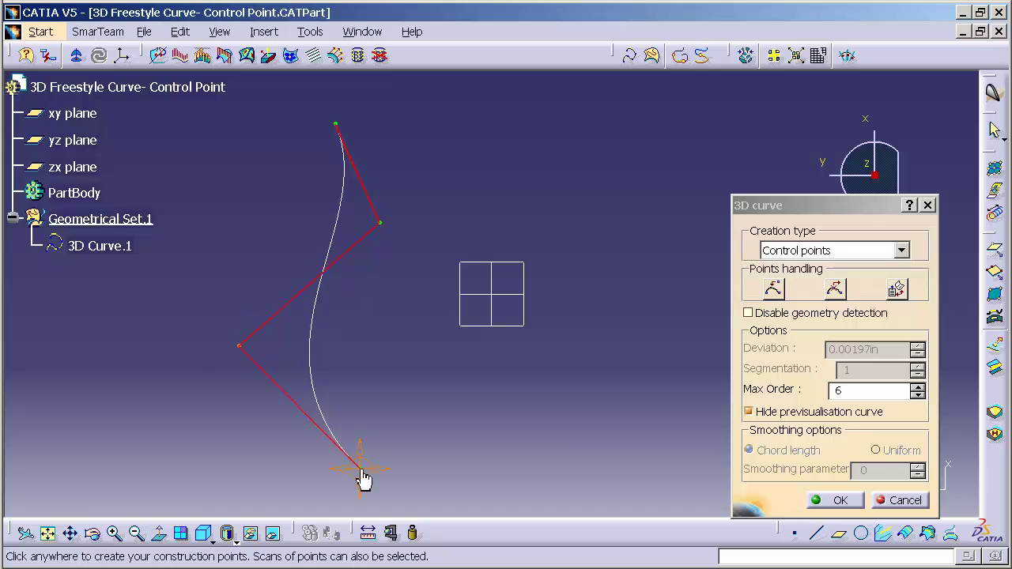
{"action": "left_click_drag", "start_coordinate": [358, 466], "coordinate": [177, 465]}
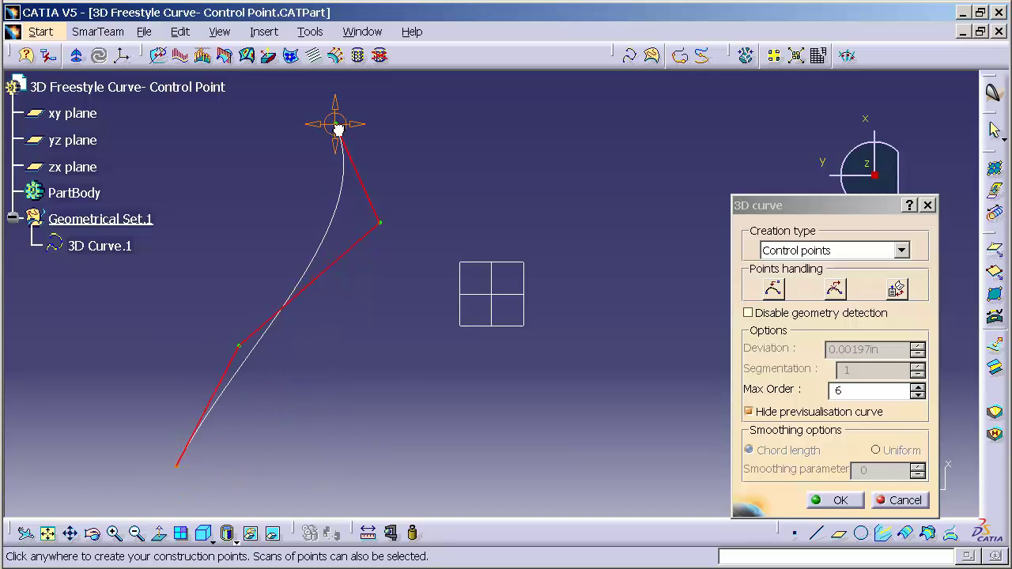
{"action": "left_click_drag", "start_coordinate": [338, 129], "coordinate": [599, 409]}
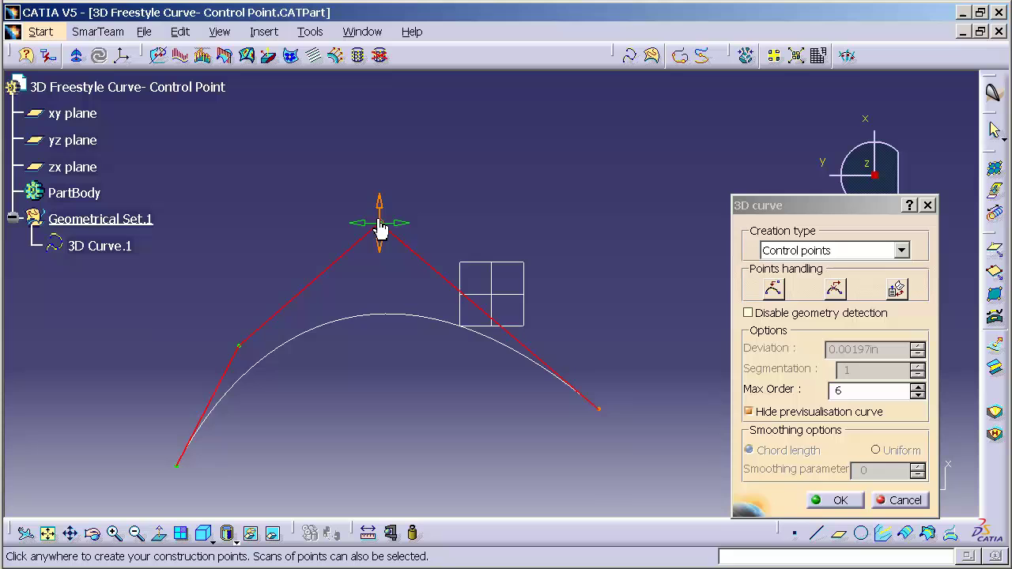
{"action": "left_click_drag", "start_coordinate": [380, 224], "coordinate": [380, 319]}
Step: Fine-tune the remaining control points into a shallow horizontal arch and confirm
{"action": "left_click_drag", "start_coordinate": [240, 348], "coordinate": [238, 313]}
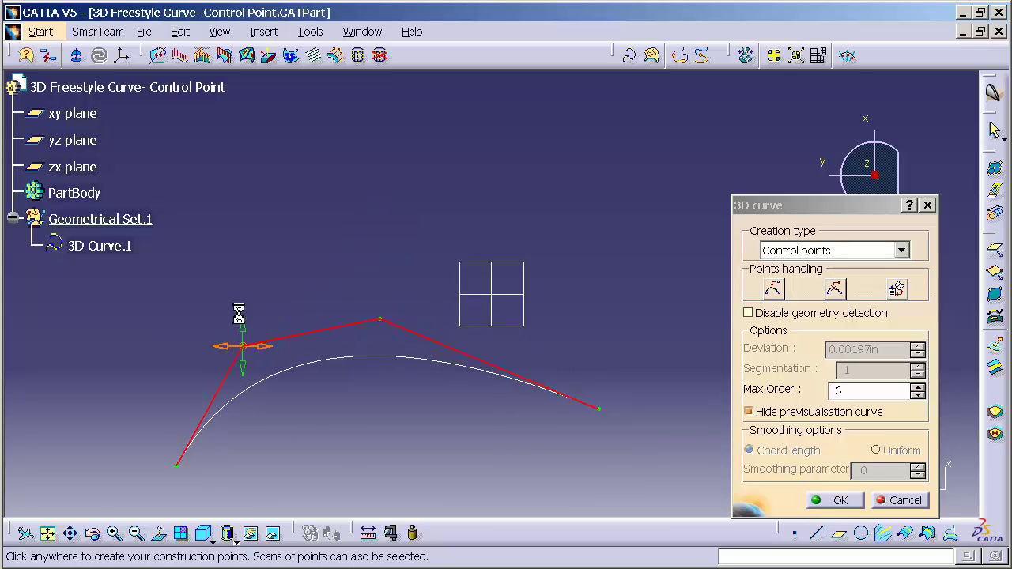
{"action": "left_click_drag", "start_coordinate": [175, 470], "coordinate": [102, 402]}
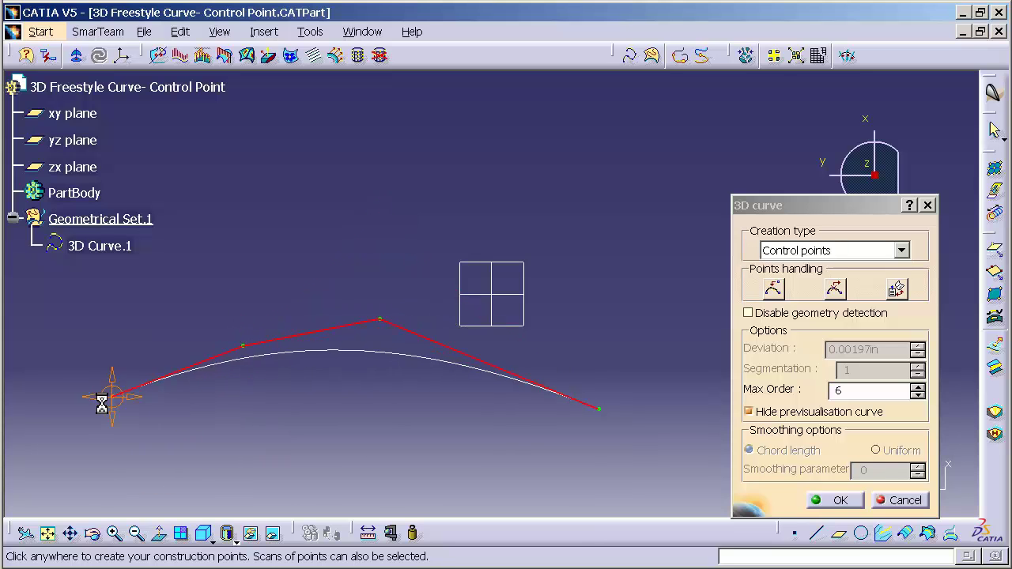
{"action": "mouse_move", "coordinate": [243, 348]}
{"action": "left_mouse_down"}
{"action": "mouse_move", "coordinate": [239, 309]}
{"action": "mouse_move", "coordinate": [253, 450]}
{"action": "mouse_move", "coordinate": [273, 420]}
{"action": "mouse_move", "coordinate": [277, 334]}
{"action": "mouse_move", "coordinate": [262, 342]}
{"action": "left_mouse_up"}
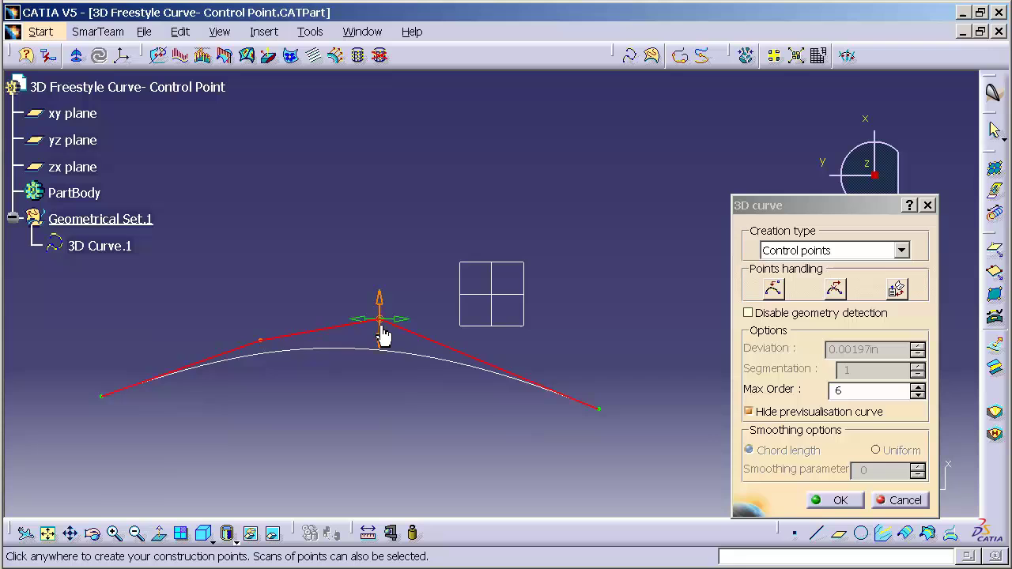
{"action": "left_click_drag", "start_coordinate": [382, 328], "coordinate": [431, 345]}
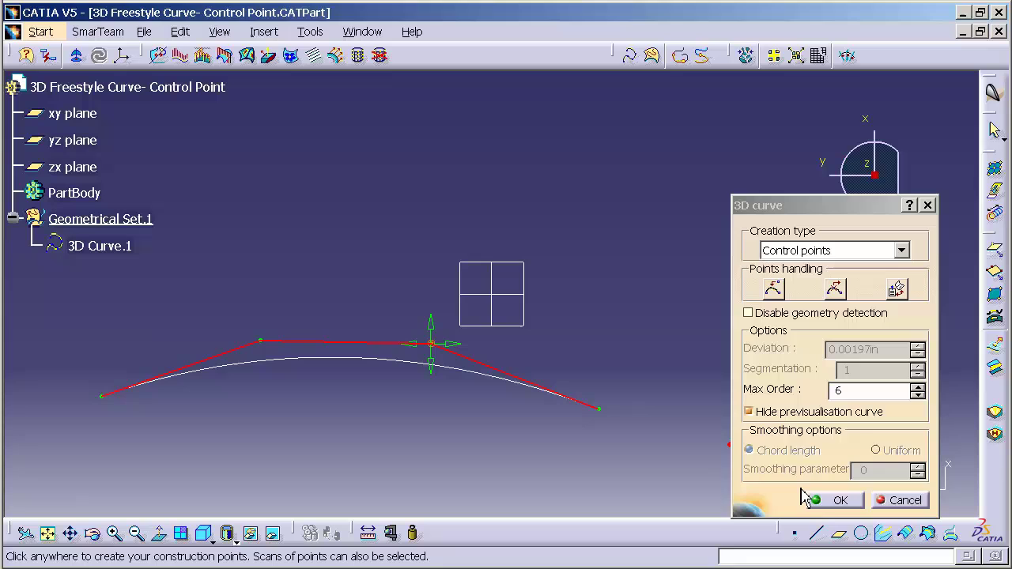
{"action": "left_click", "coordinate": [837, 500]}
{"action": "middle_click_drag", "start_coordinate": [712, 389], "coordinate": [656, 384]}
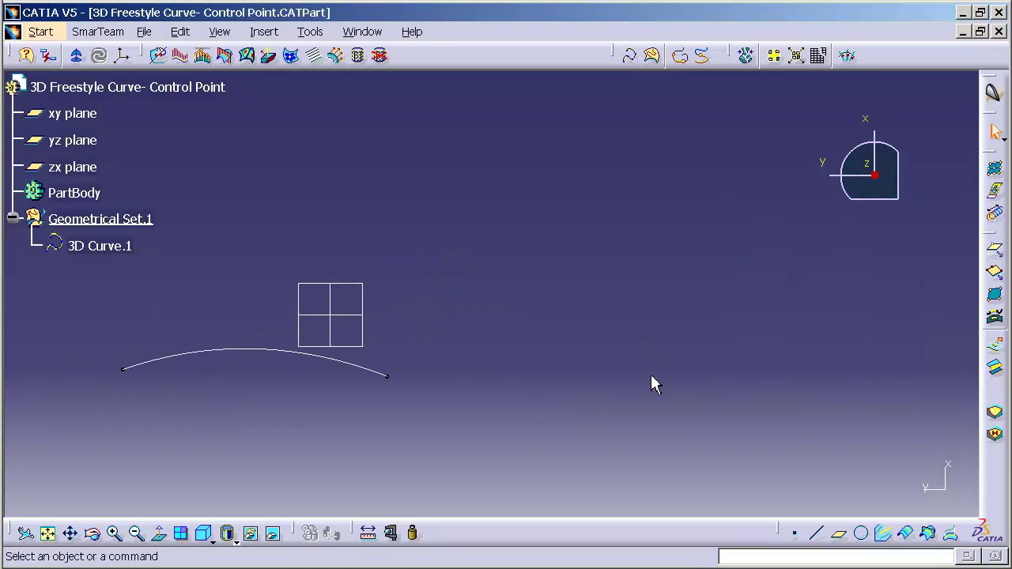
Step: Create 3D Curve.2 from three points to the right of the first curve
{"action": "left_click", "coordinate": [636, 62]}
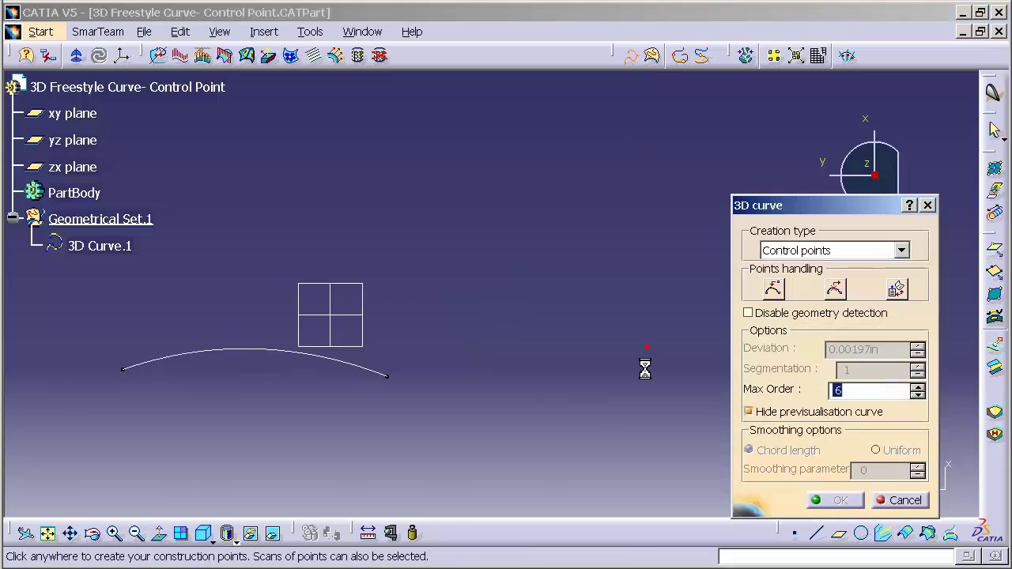
{"action": "left_click", "coordinate": [579, 388]}
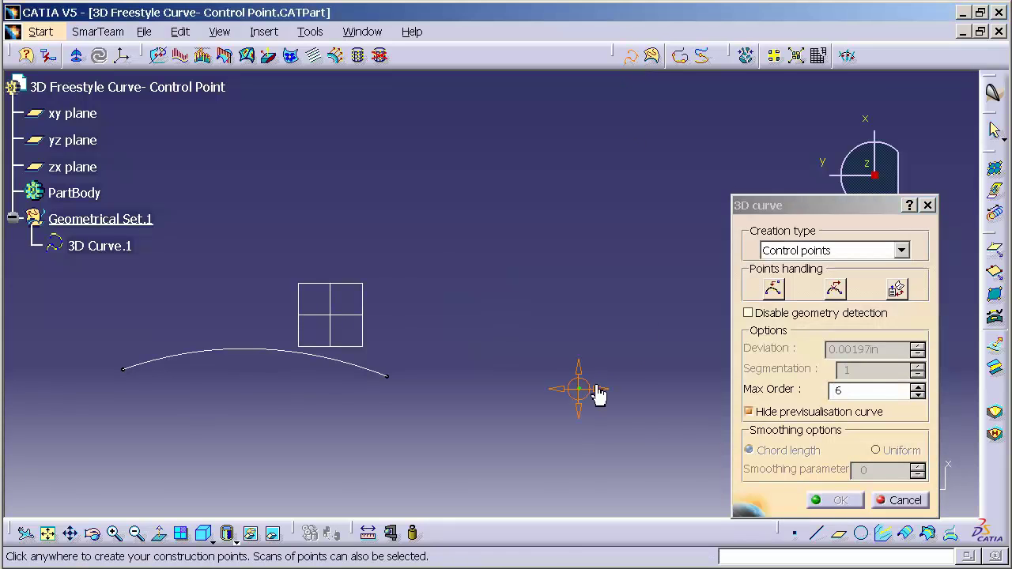
{"action": "left_click", "coordinate": [657, 344]}
{"action": "double_click", "coordinate": [713, 394]}
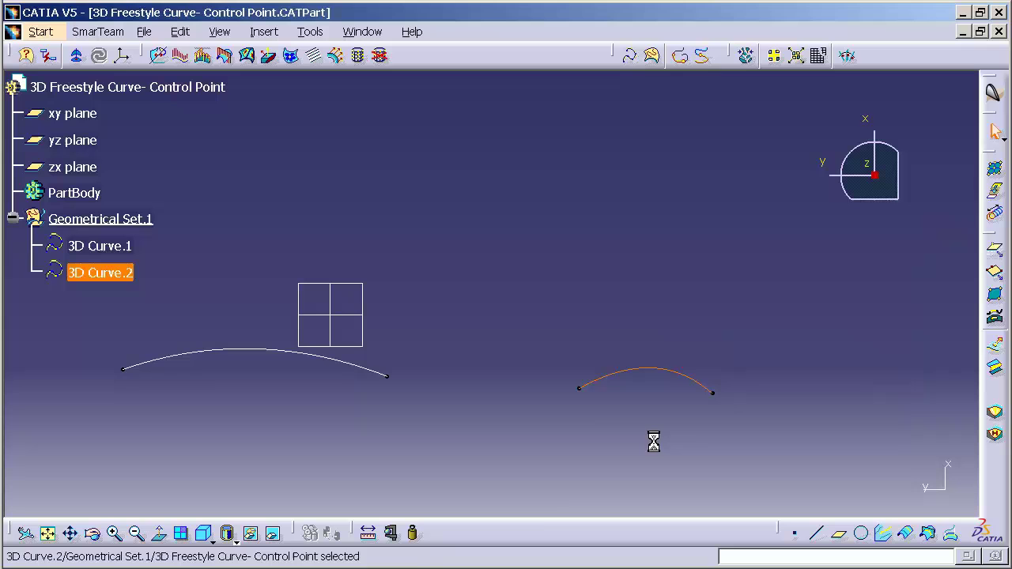
Step: Drag 3D Curve.2's apex point down into a shallow dip and confirm the edit
{"action": "left_click", "coordinate": [633, 464]}
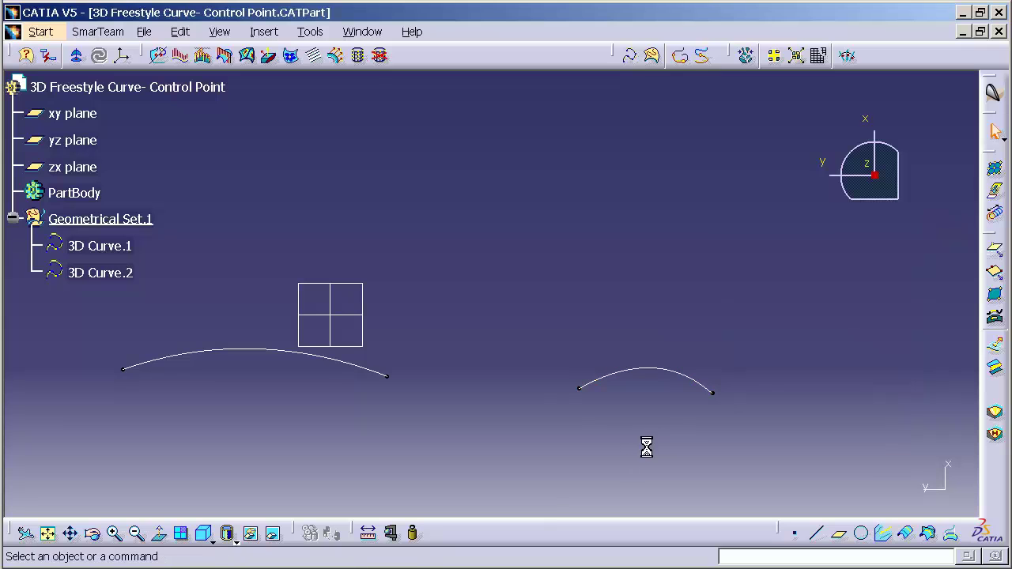
{"action": "double_click", "coordinate": [671, 377]}
{"action": "middle_click_drag", "start_coordinate": [648, 400], "coordinate": [567, 287]}
{"action": "left_click_drag", "start_coordinate": [544, 297], "coordinate": [515, 430]}
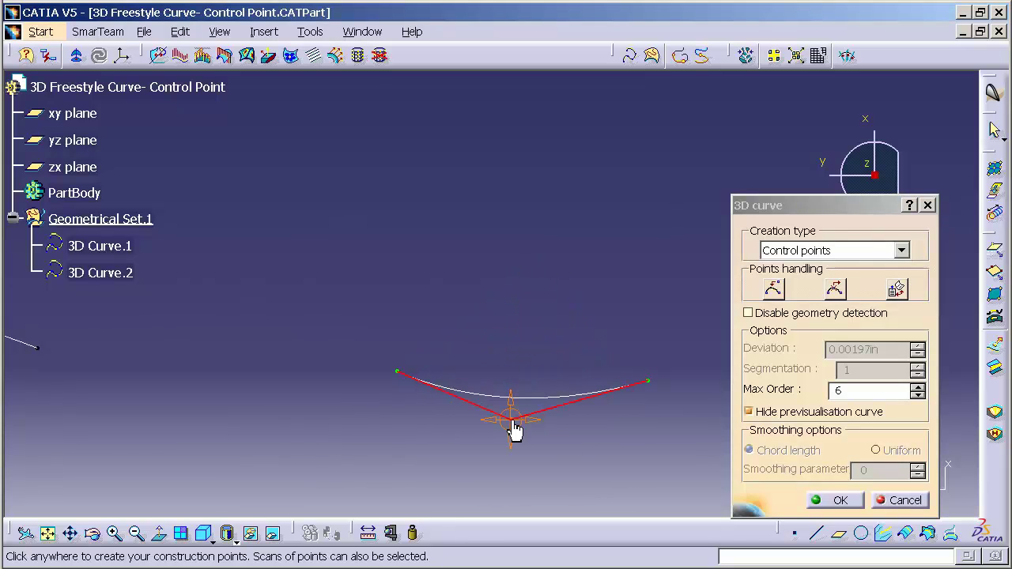
{"action": "left_click", "coordinate": [836, 500]}
{"action": "middle_click_drag", "start_coordinate": [362, 310], "coordinate": [611, 320]}
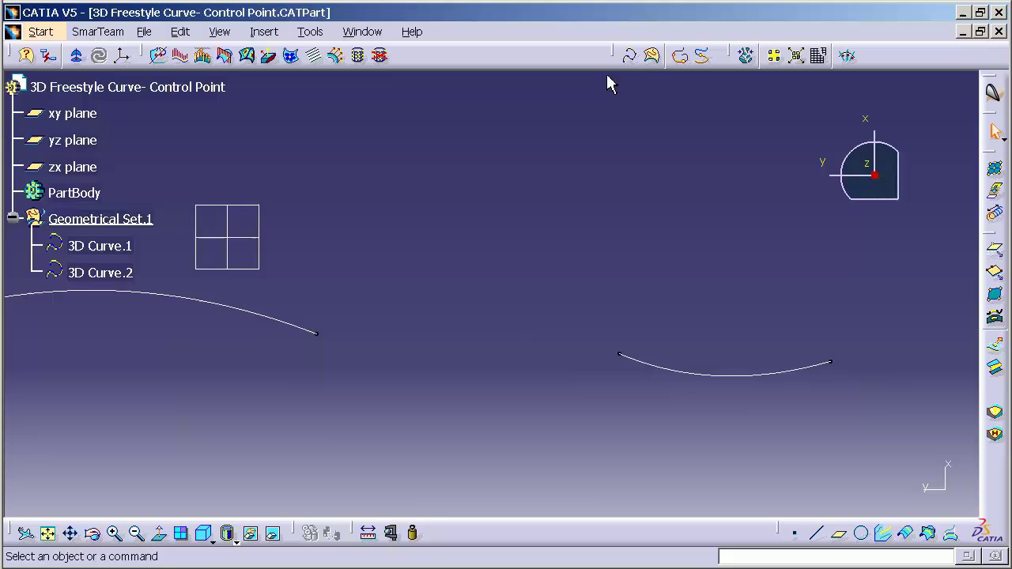
Step: Begin 3D Curve.3 at 3D Curve.1's right end with a second point below it
{"action": "left_click", "coordinate": [632, 58]}
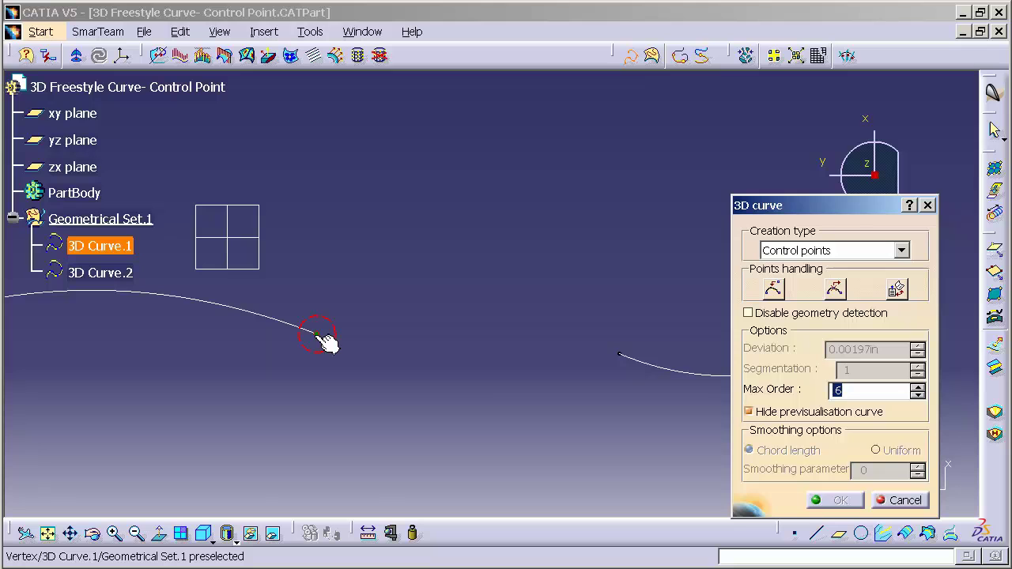
{"action": "left_click", "coordinate": [317, 335]}
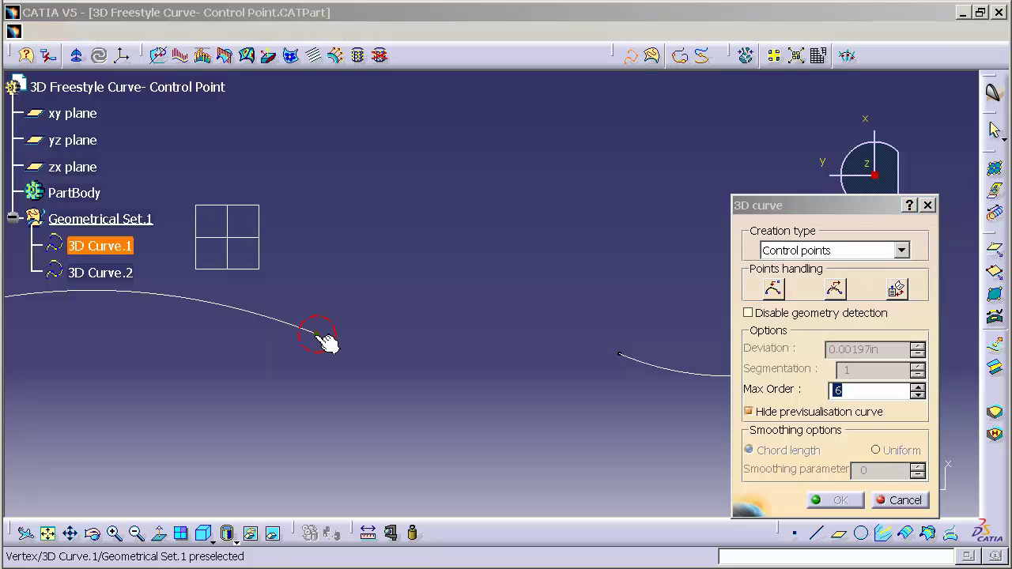
{"action": "left_click", "coordinate": [381, 395]}
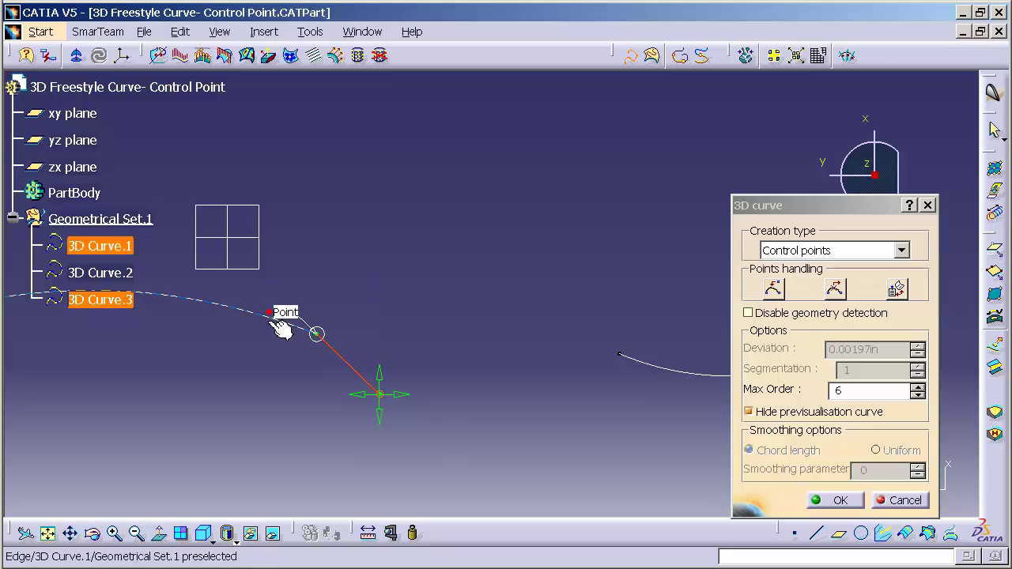
{"action": "left_click", "coordinate": [316, 334]}
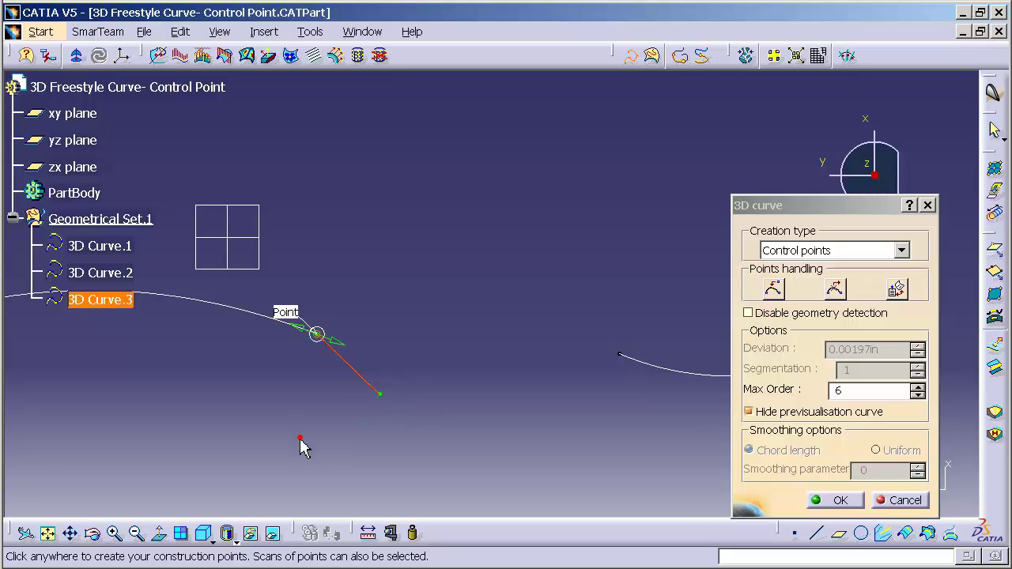
Step: Set Point continuity at the start joint and add another control point further down
{"action": "right_click", "coordinate": [291, 315]}
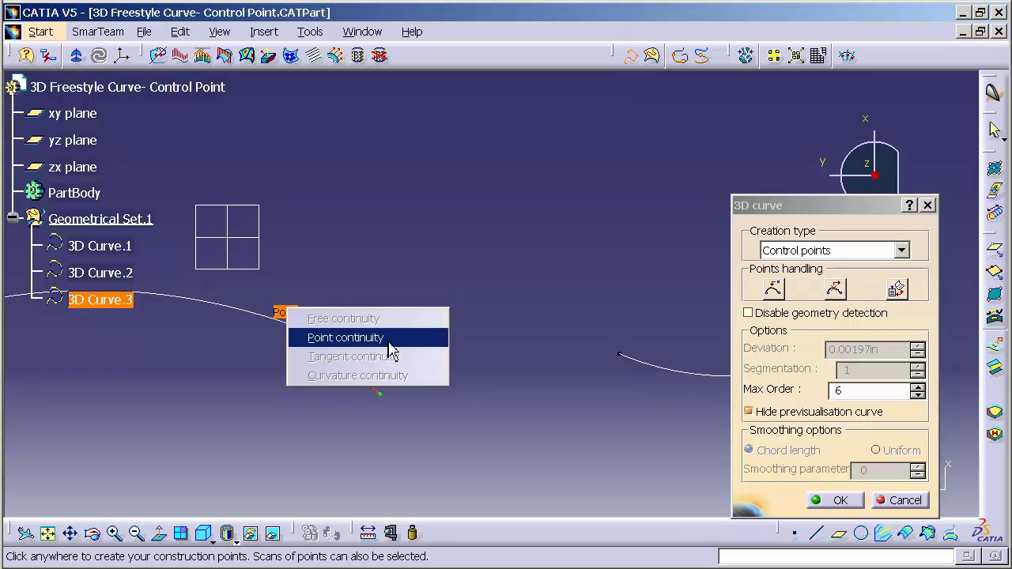
{"action": "left_click", "coordinate": [450, 413]}
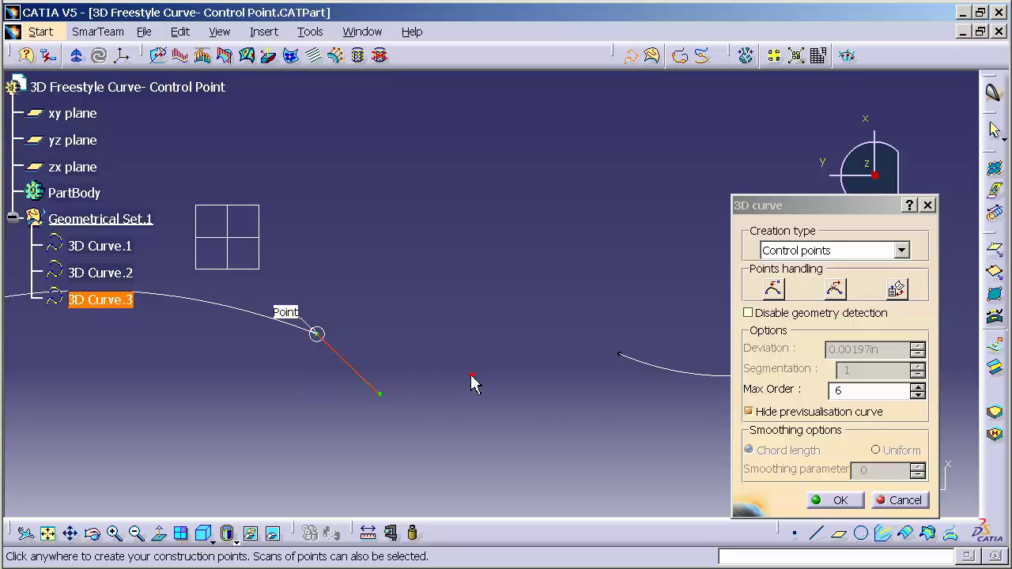
{"action": "left_click", "coordinate": [460, 375]}
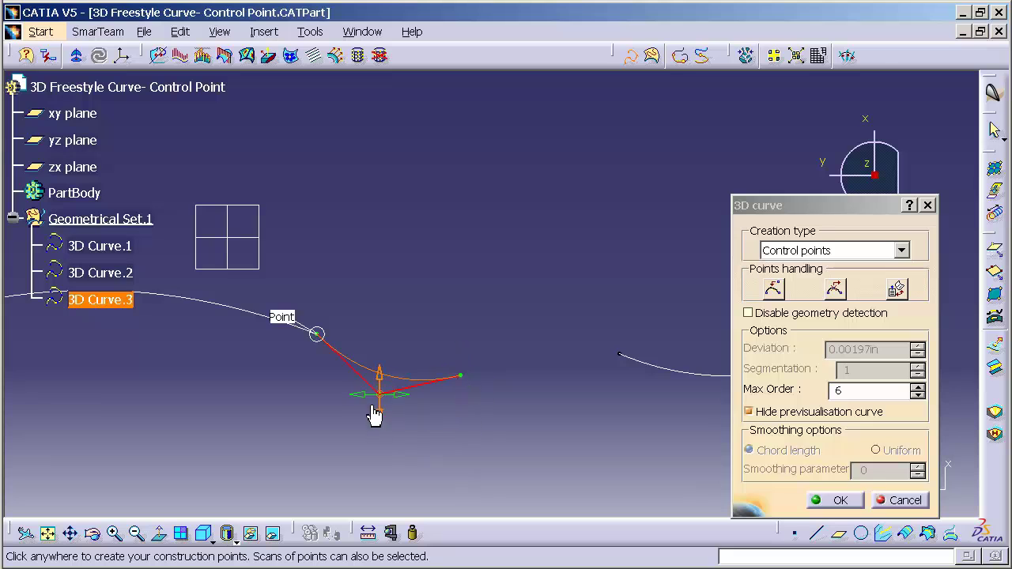
Step: Switch the start joint to Tangent continuity, reshape the curve, and add a fourth control point
{"action": "right_click", "coordinate": [281, 320]}
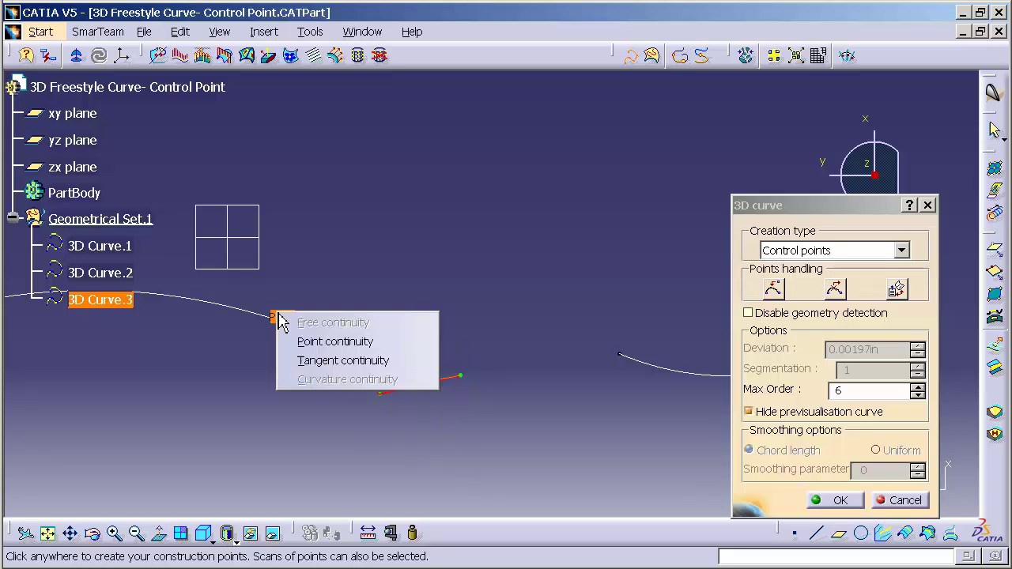
{"action": "left_click", "coordinate": [341, 367]}
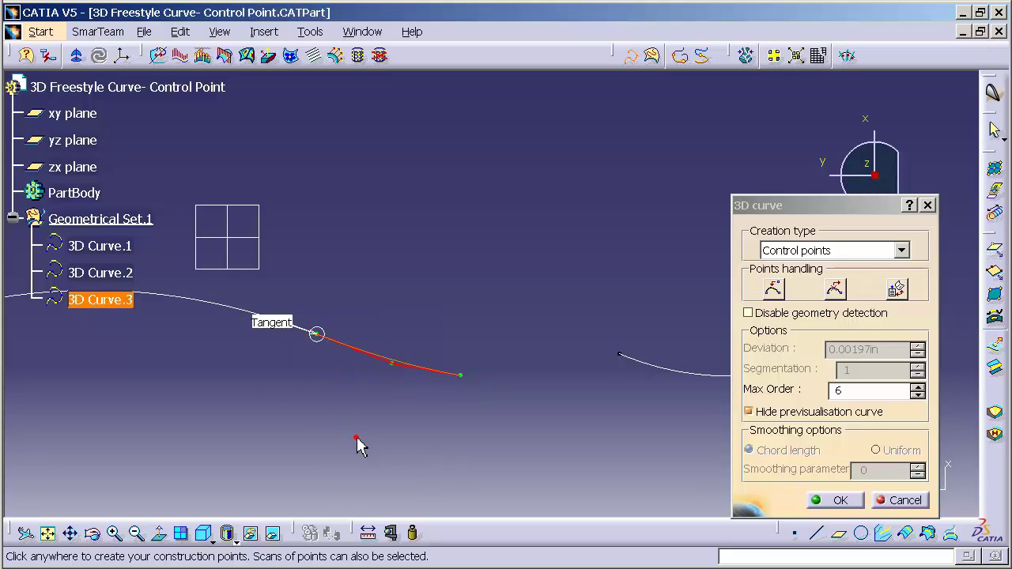
{"action": "left_click_drag", "start_coordinate": [393, 375], "coordinate": [360, 380]}
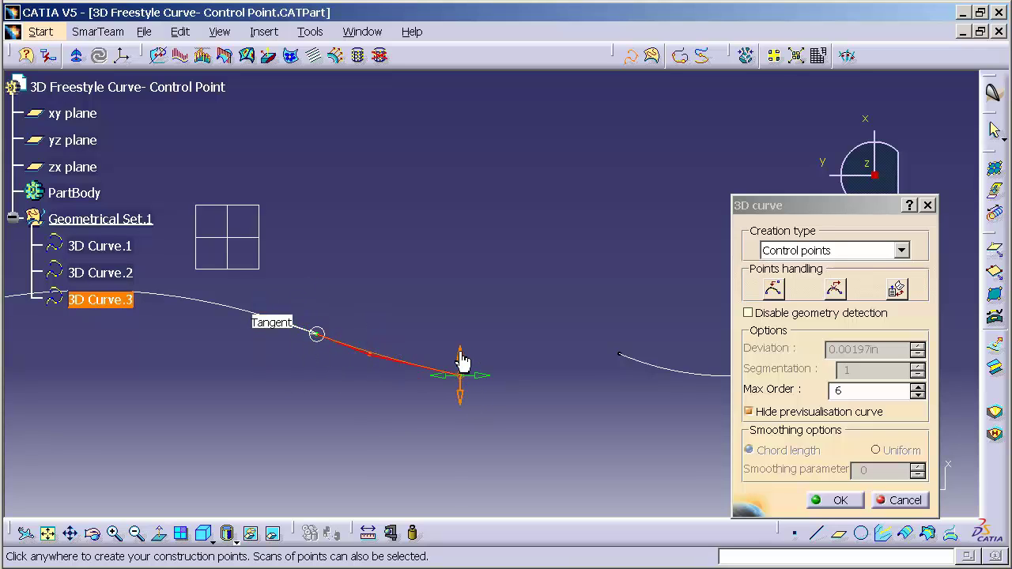
{"action": "left_click_drag", "start_coordinate": [462, 359], "coordinate": [439, 431]}
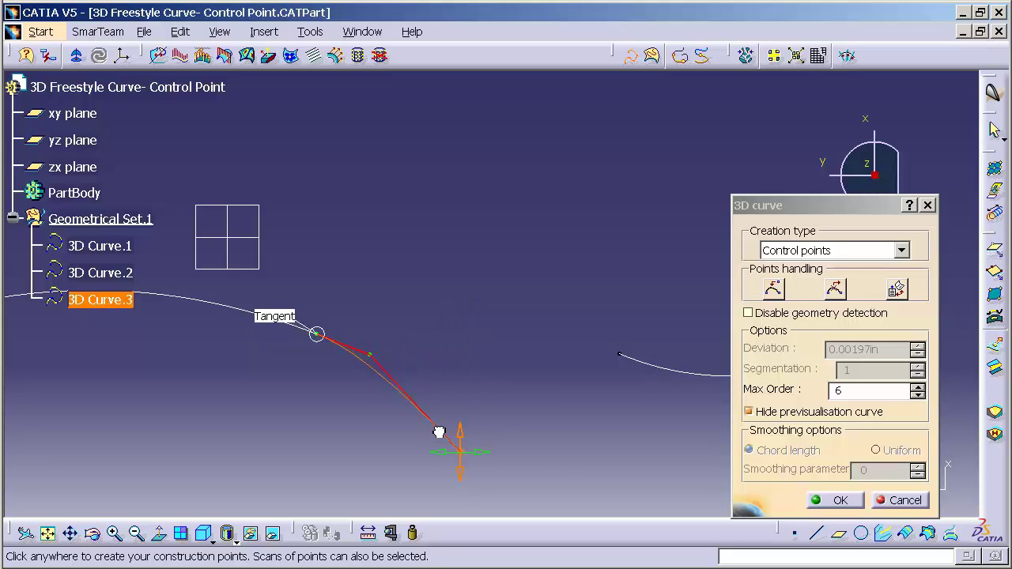
{"action": "left_click", "coordinate": [560, 458]}
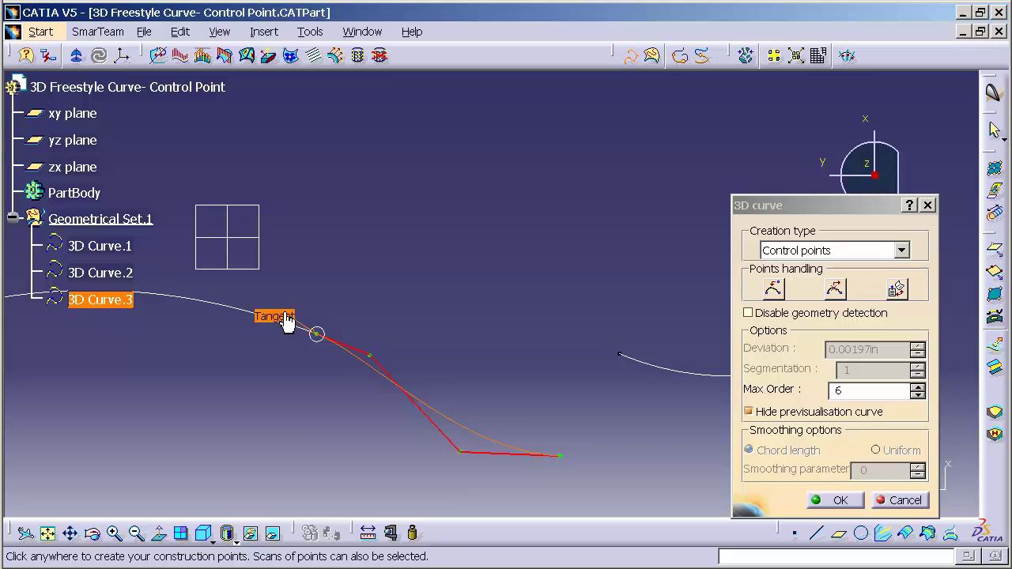
Step: Set Curvature continuity at the start joint and reposition the control points so the curve bends down
{"action": "right_click", "coordinate": [284, 316]}
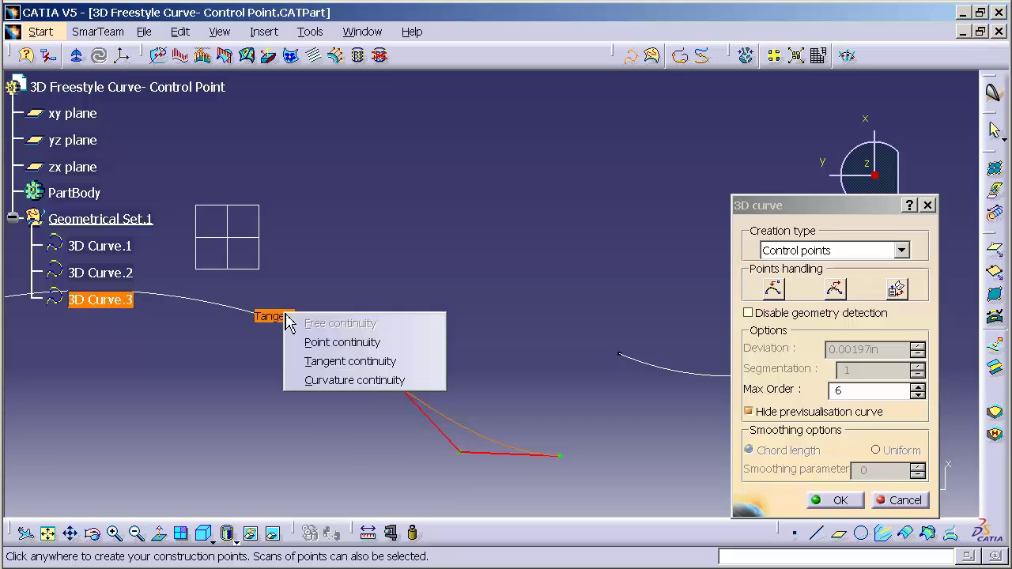
{"action": "left_click", "coordinate": [350, 383]}
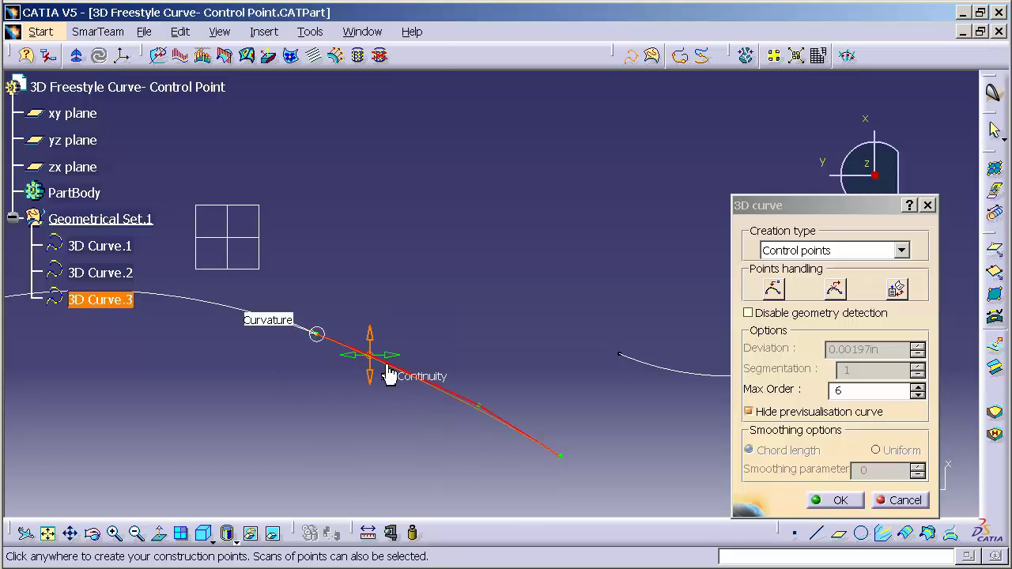
{"action": "left_click_drag", "start_coordinate": [376, 364], "coordinate": [414, 353]}
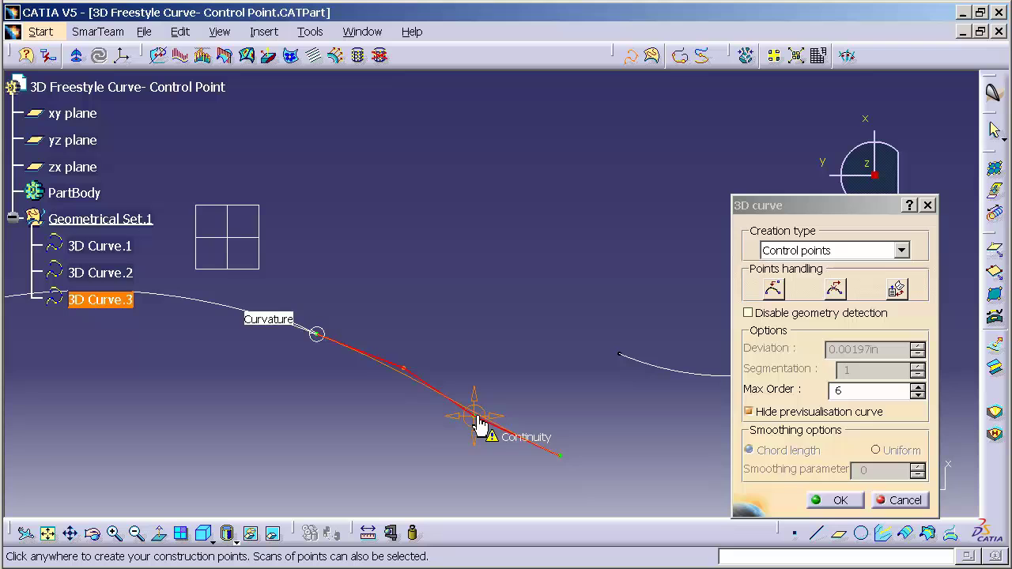
{"action": "mouse_move", "coordinate": [481, 424]}
{"action": "left_mouse_down"}
{"action": "mouse_move", "coordinate": [445, 443]}
{"action": "mouse_move", "coordinate": [483, 436]}
{"action": "mouse_move", "coordinate": [465, 429]}
{"action": "left_mouse_up"}
{"action": "left_click_drag", "start_coordinate": [405, 368], "coordinate": [378, 359]}
{"action": "left_click_drag", "start_coordinate": [470, 413], "coordinate": [431, 397]}
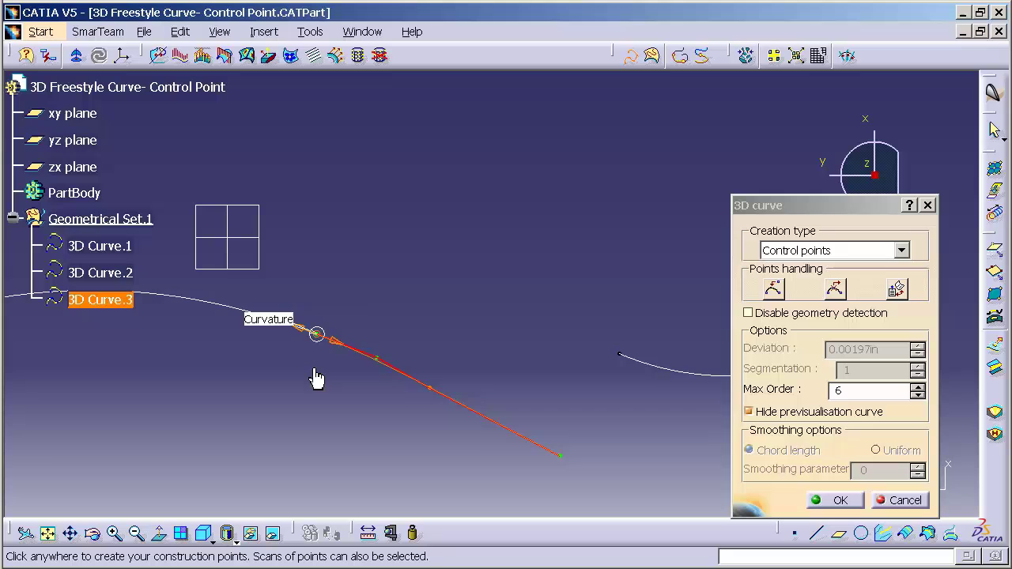
{"action": "left_click_drag", "start_coordinate": [562, 463], "coordinate": [444, 443]}
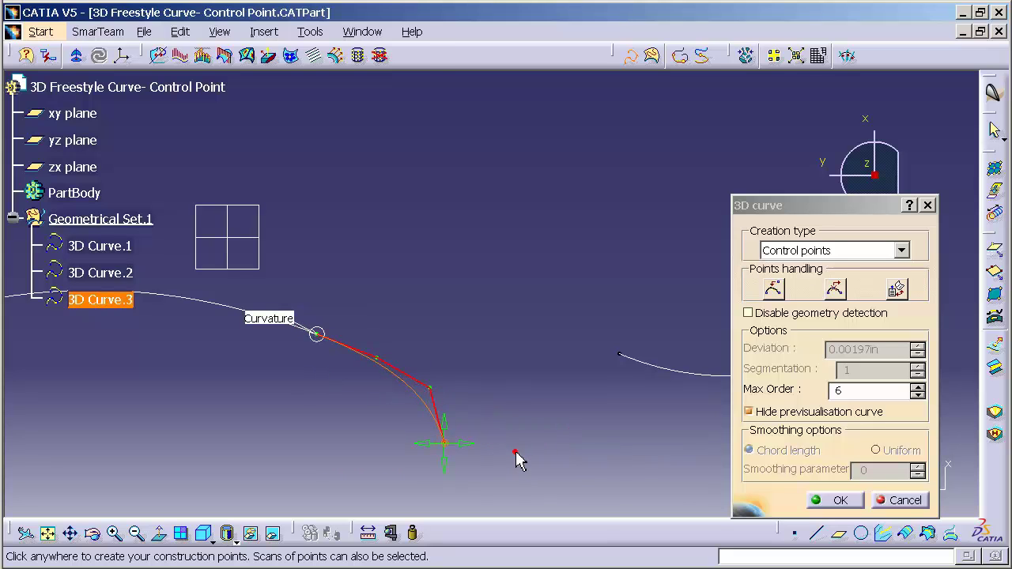
Step: Add points ending on 3D Curve.2's endpoint and make that joint curvature continuous
{"action": "left_click", "coordinate": [515, 456]}
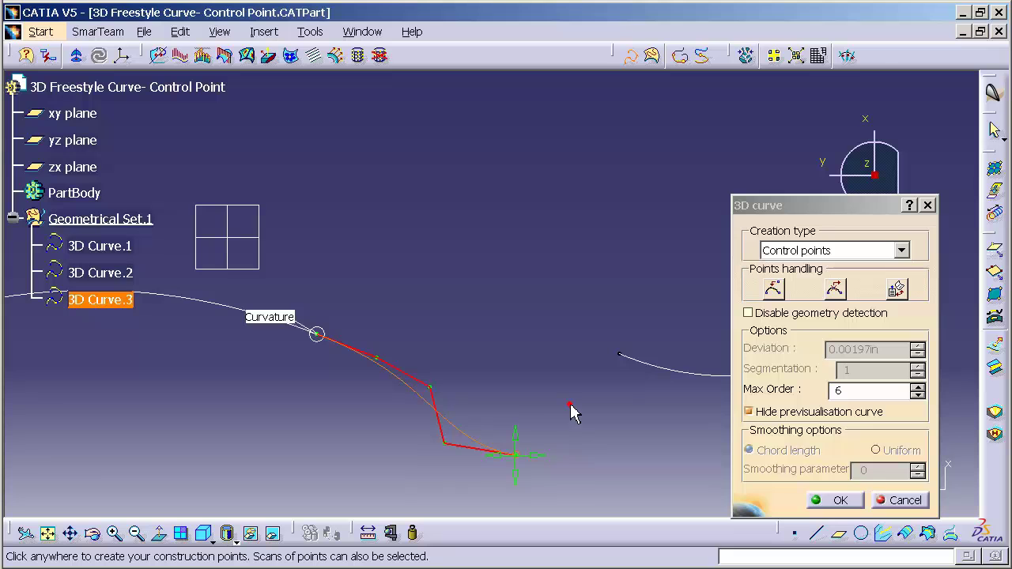
{"action": "left_click", "coordinate": [570, 405]}
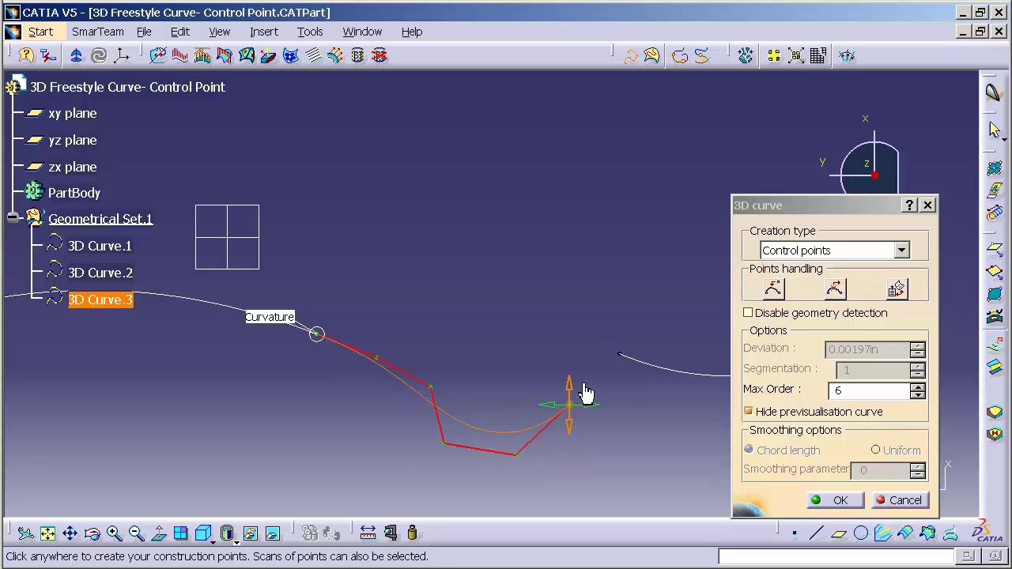
{"action": "left_click", "coordinate": [623, 355]}
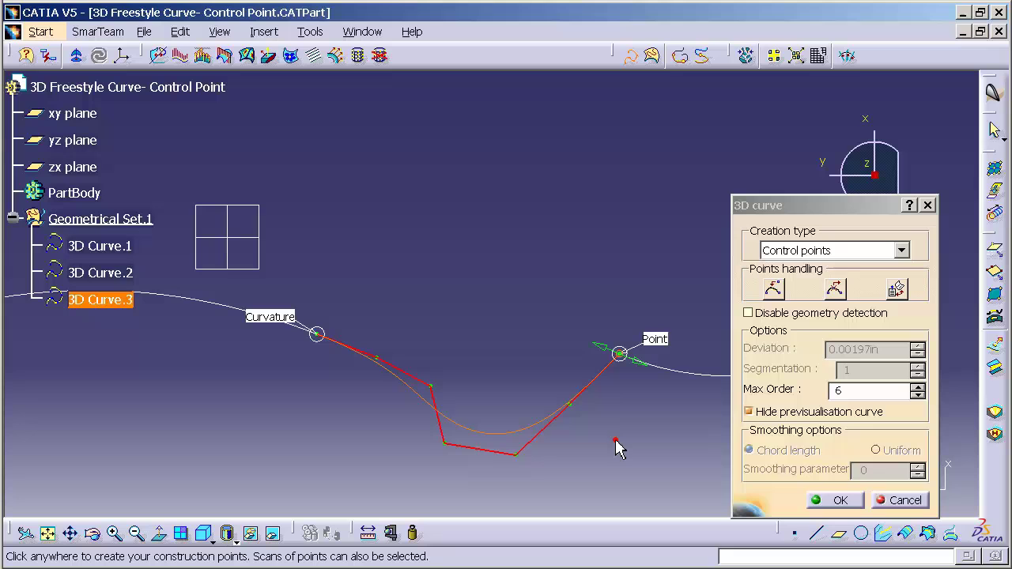
{"action": "right_click", "coordinate": [659, 348]}
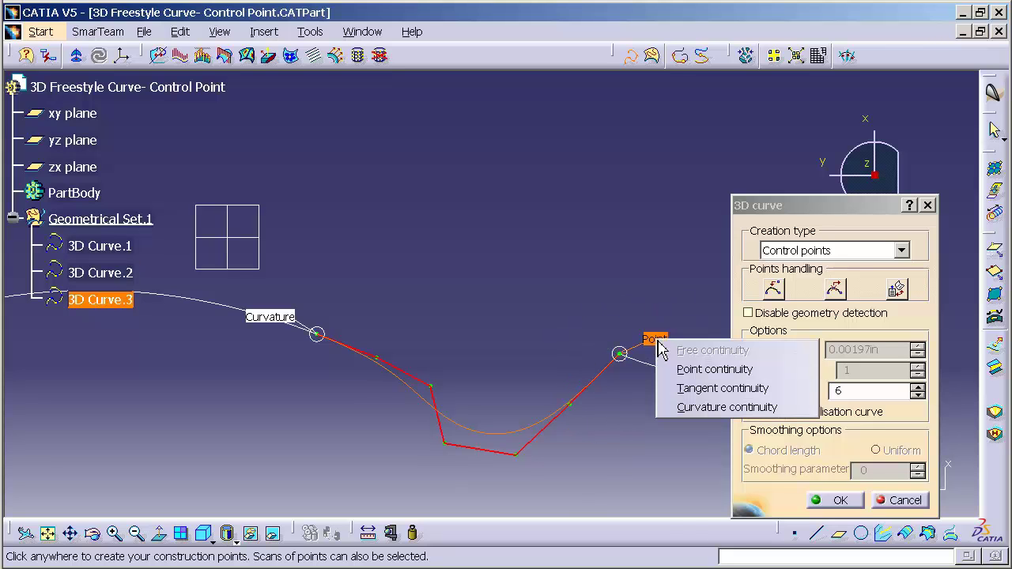
{"action": "left_click", "coordinate": [695, 407]}
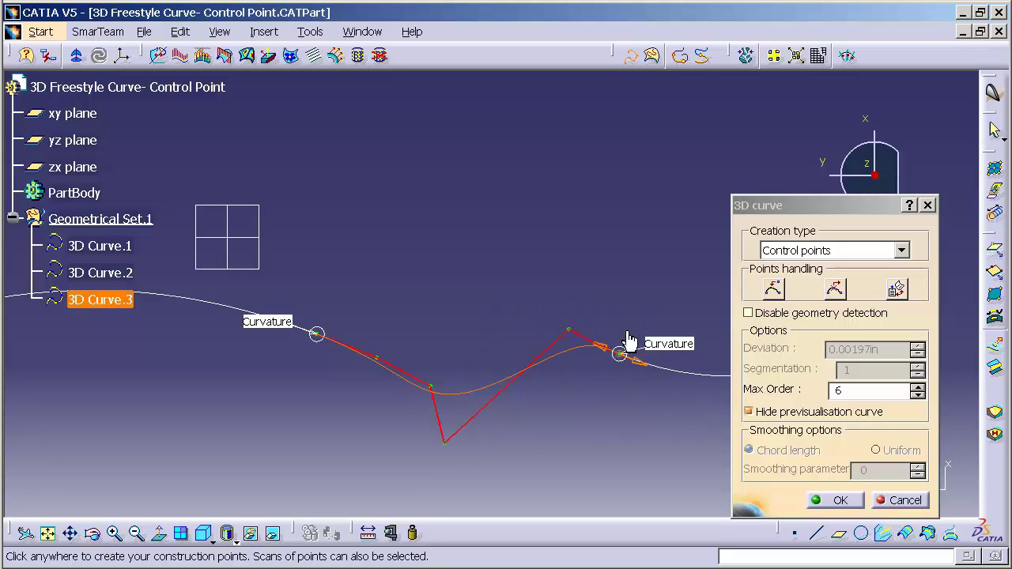
Step: Drag 3D Curve.3's upper and lower middle control points into a dip followed by a hump
{"action": "mouse_move", "coordinate": [566, 348]}
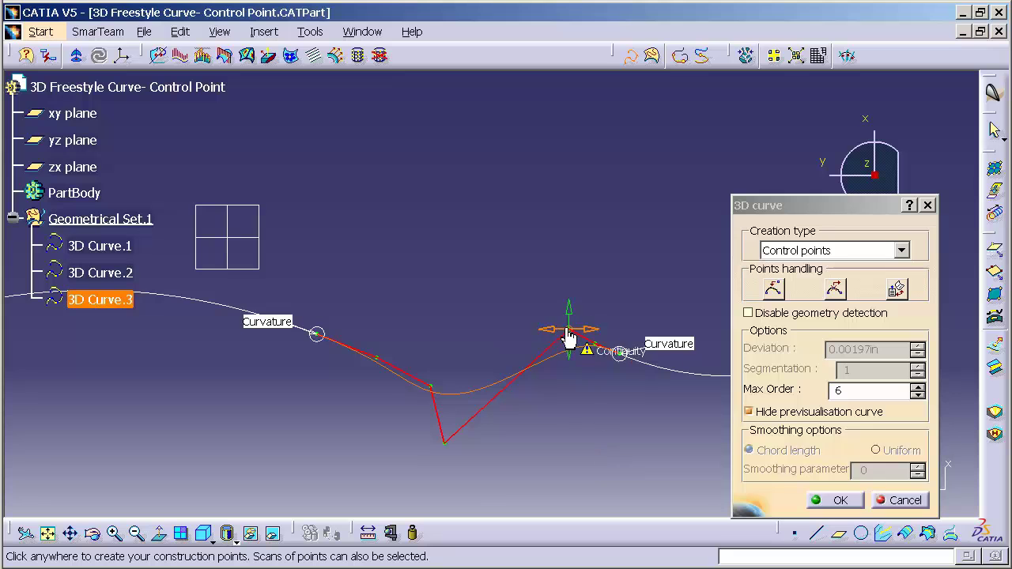
{"action": "left_click", "coordinate": [551, 329]}
{"action": "left_click_drag", "start_coordinate": [551, 329], "coordinate": [508, 305]}
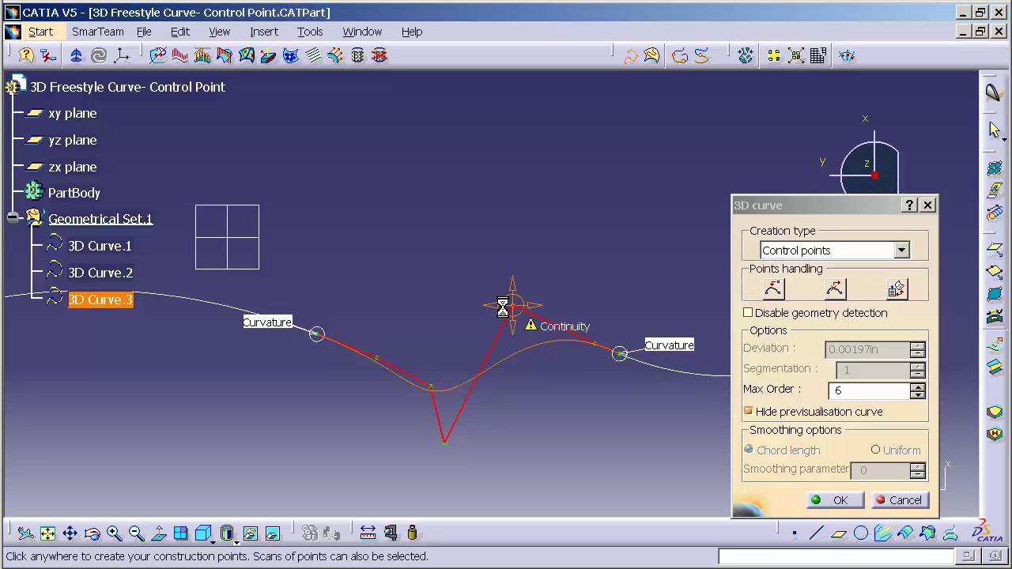
{"action": "mouse_move", "coordinate": [585, 356]}
{"action": "left_click_drag", "start_coordinate": [585, 357], "coordinate": [594, 384]}
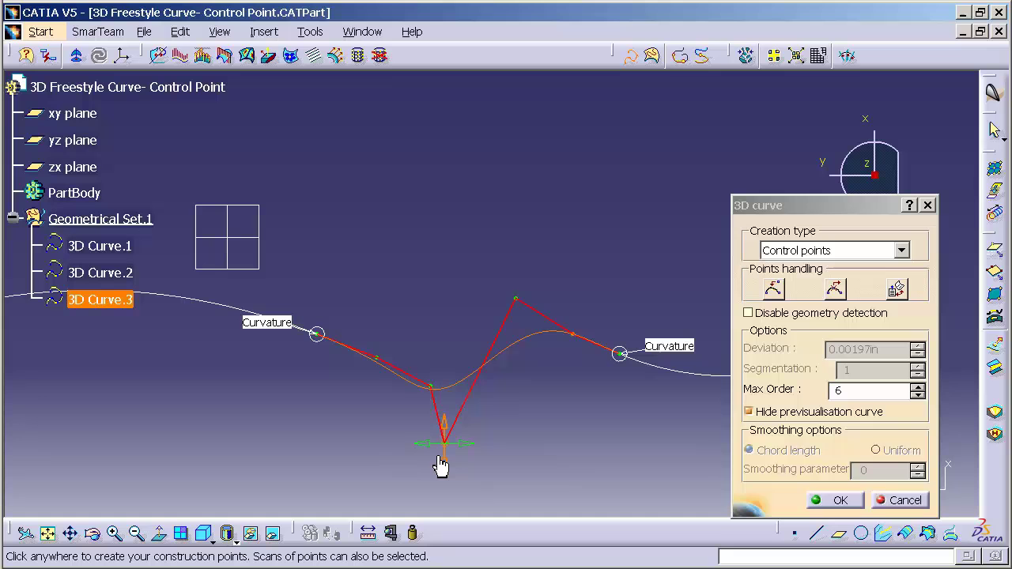
{"action": "left_click_drag", "start_coordinate": [444, 442], "coordinate": [482, 440]}
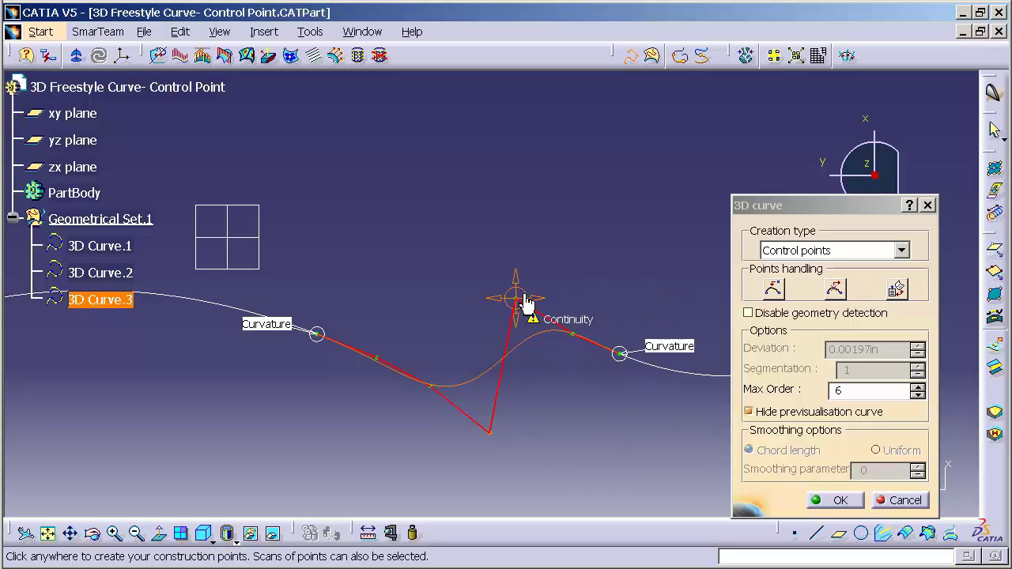
{"action": "mouse_move", "coordinate": [514, 315]}
{"action": "left_mouse_down"}
{"action": "mouse_move", "coordinate": [500, 309]}
{"action": "mouse_move", "coordinate": [507, 315]}
{"action": "left_mouse_up"}
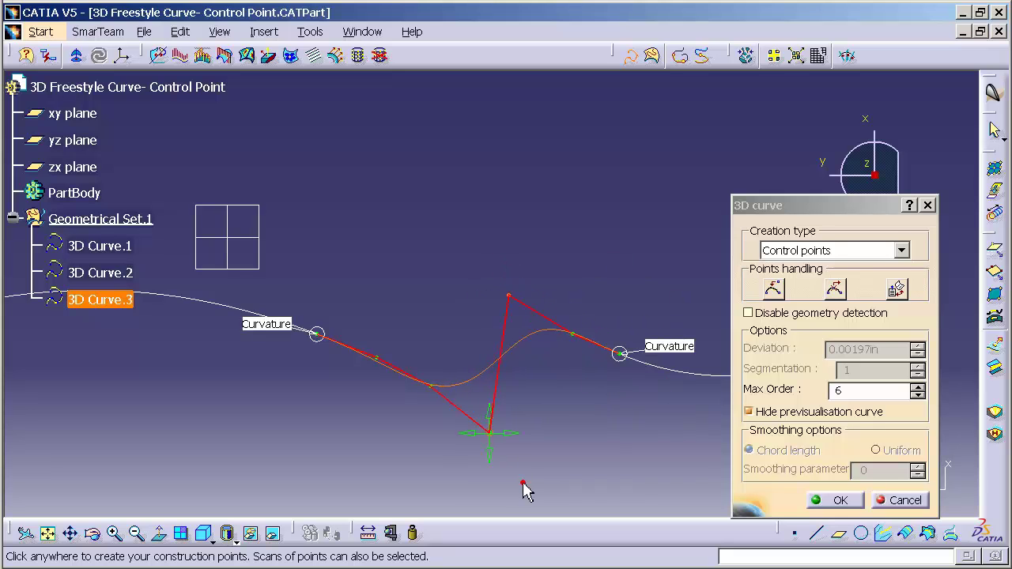
Step: Delete the bottom control point, nudge the interior points, and confirm 3D Curve.3
{"action": "right_click", "coordinate": [492, 442]}
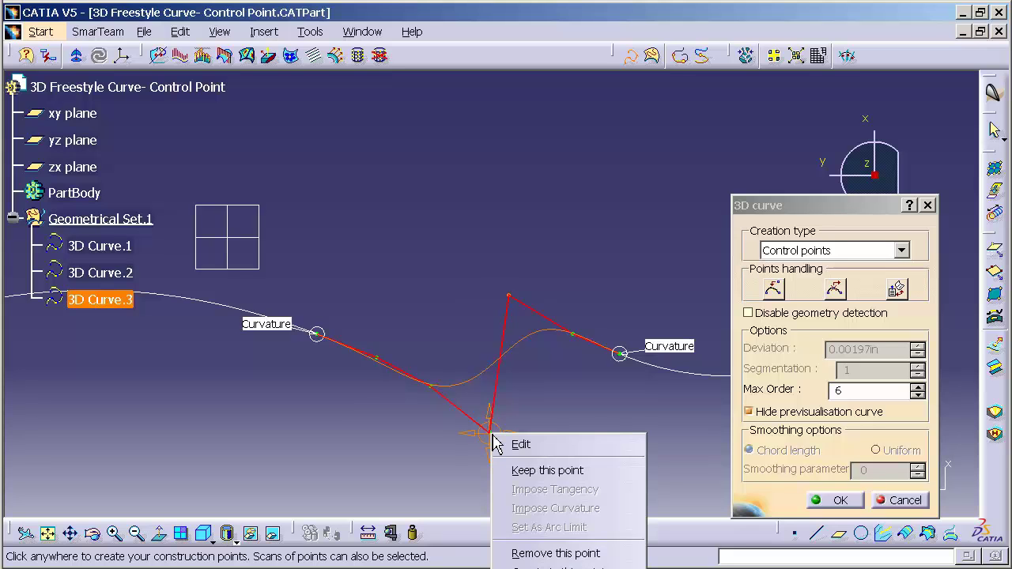
{"action": "left_click", "coordinate": [578, 552]}
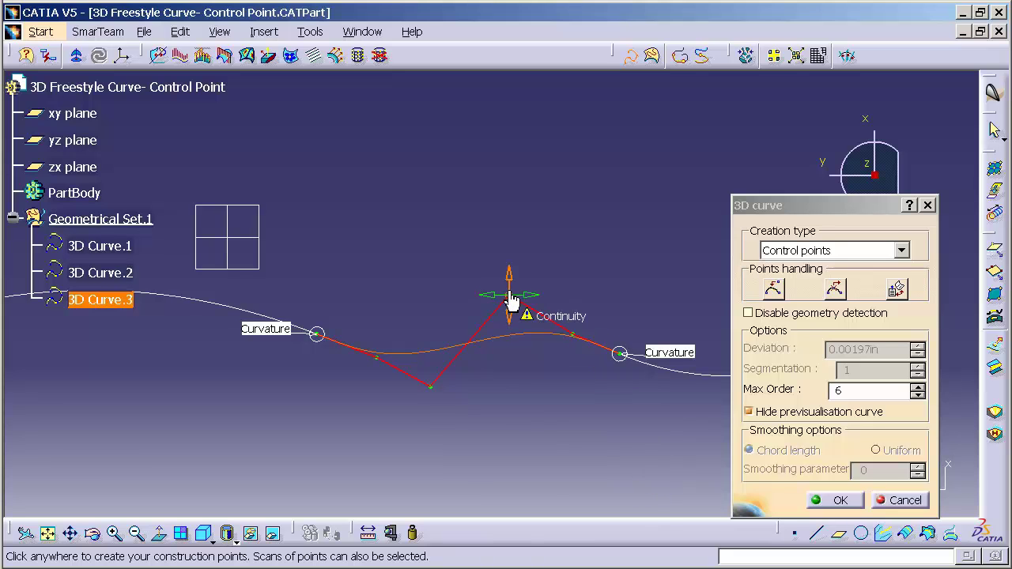
{"action": "left_click_drag", "start_coordinate": [510, 298], "coordinate": [534, 320]}
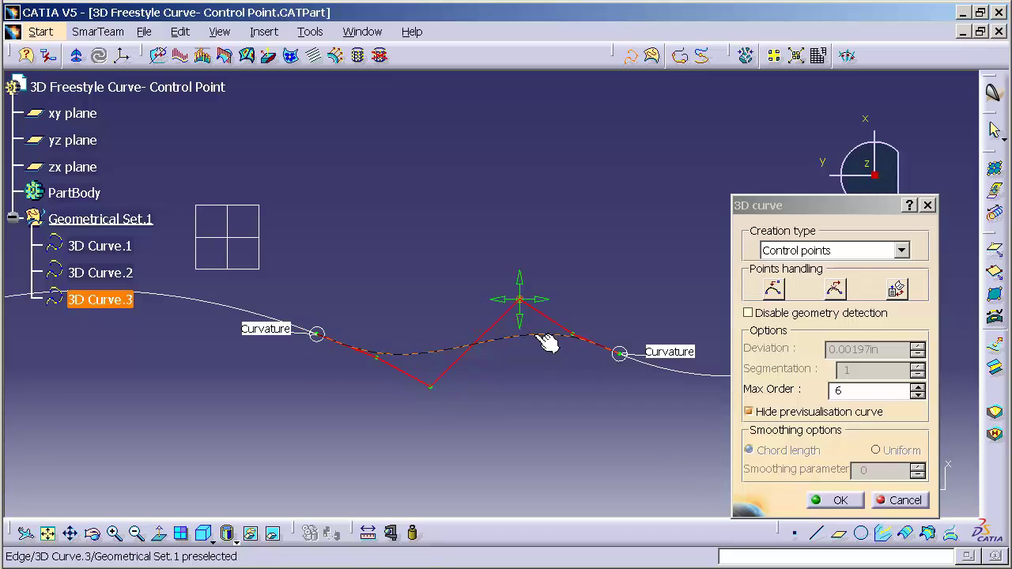
{"action": "left_click_drag", "start_coordinate": [434, 390], "coordinate": [423, 380]}
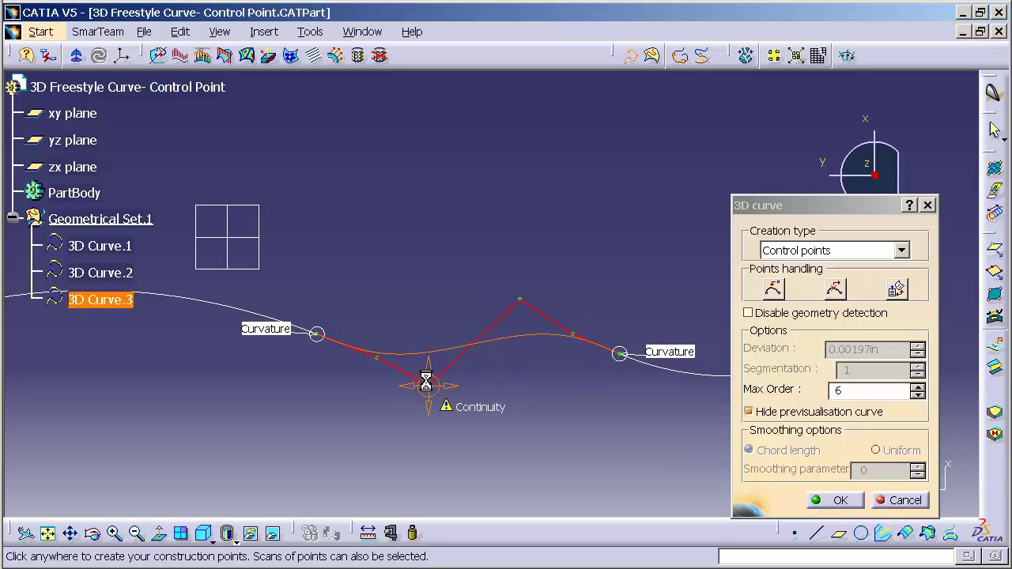
{"action": "left_click_drag", "start_coordinate": [364, 350], "coordinate": [374, 357]}
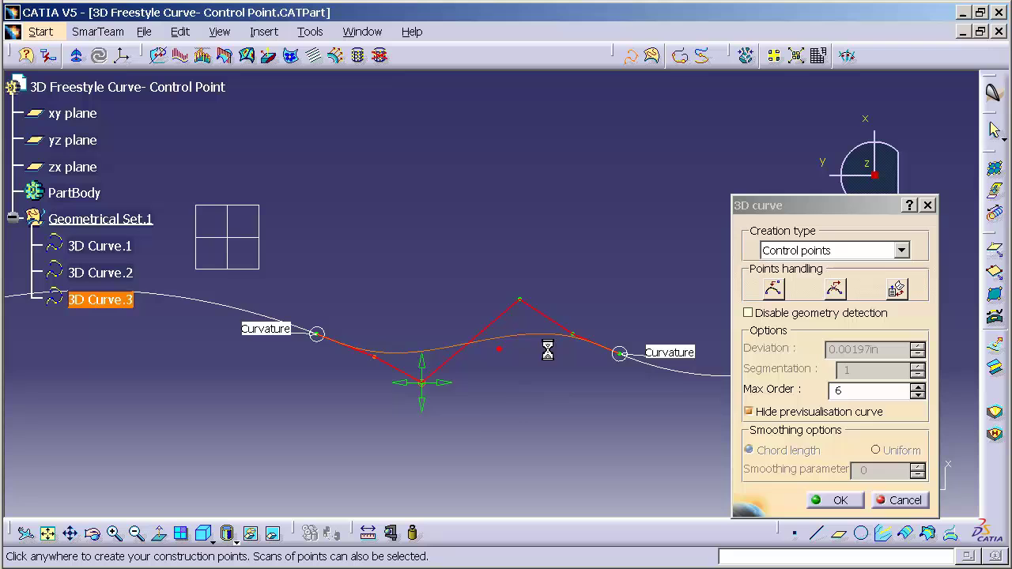
{"action": "left_click_drag", "start_coordinate": [568, 338], "coordinate": [556, 333]}
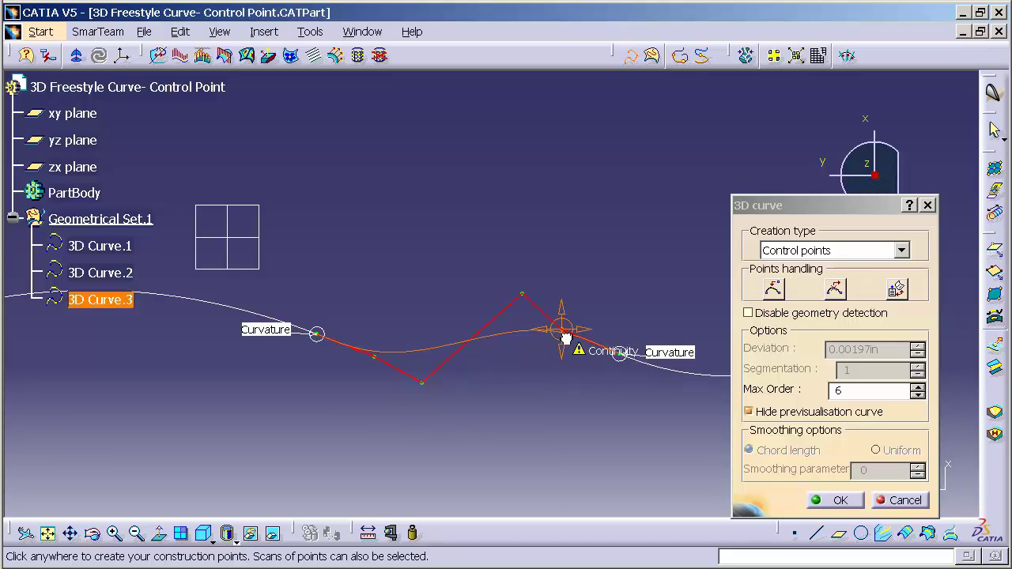
{"action": "left_click", "coordinate": [830, 501]}
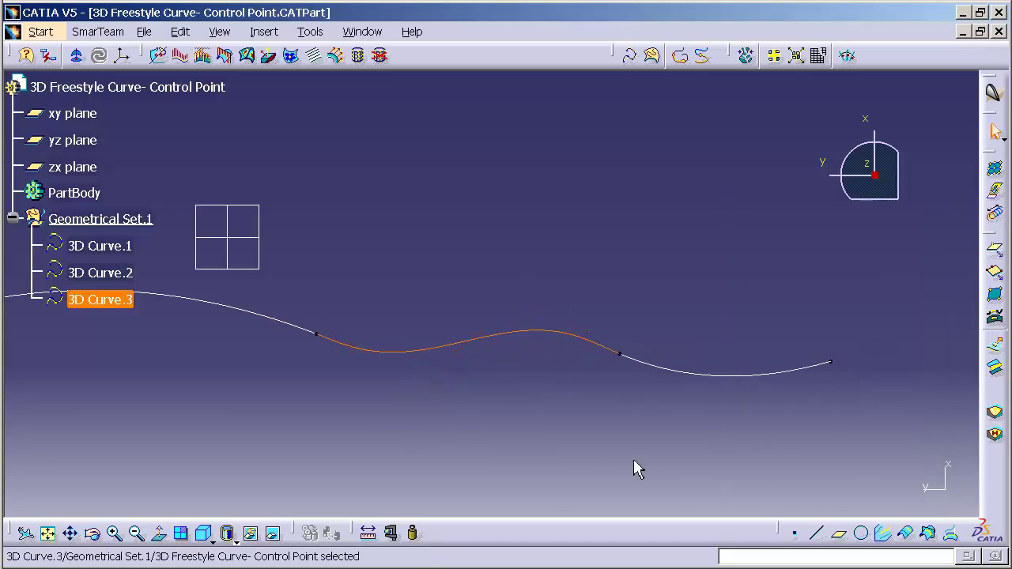
{"action": "left_click", "coordinate": [549, 434]}
Step: Edit 3D Curve.1, lower two of its control points into a shallow dip, and confirm
{"action": "middle_click_drag", "start_coordinate": [486, 427], "coordinate": [549, 470]}
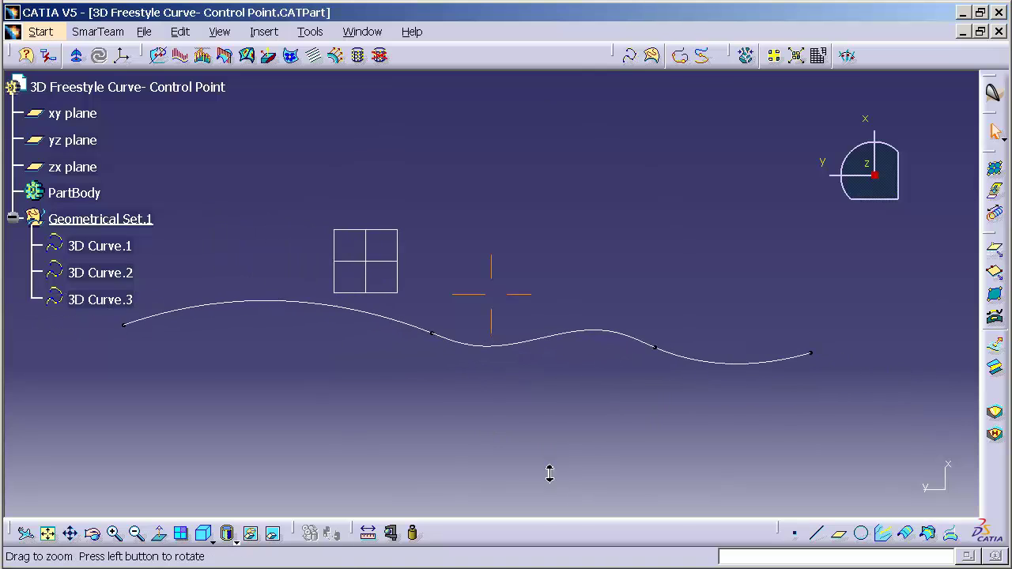
{"action": "double_click", "coordinate": [355, 315]}
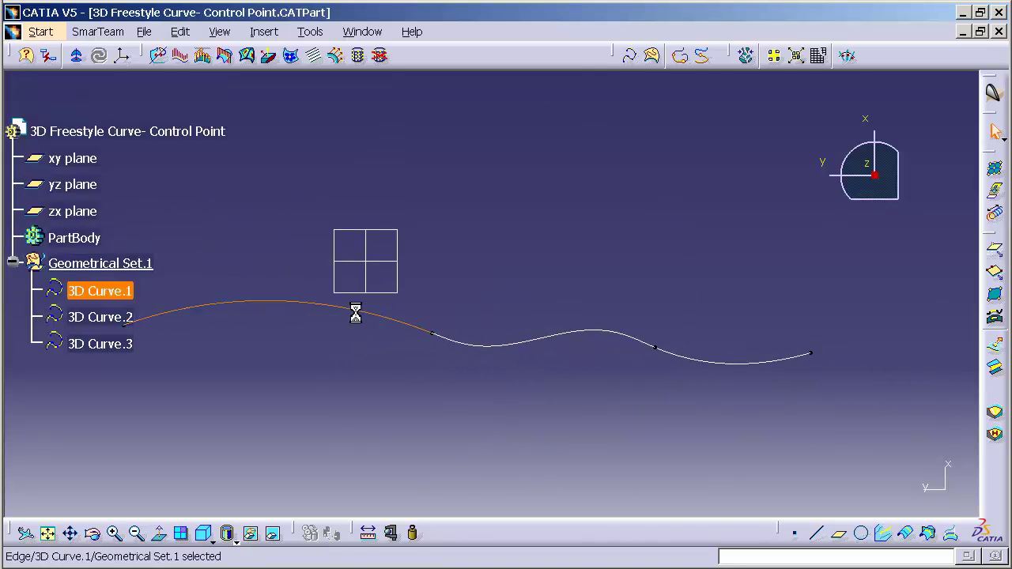
{"action": "left_click_drag", "start_coordinate": [329, 294], "coordinate": [325, 388]}
{"action": "mouse_move", "coordinate": [233, 311]}
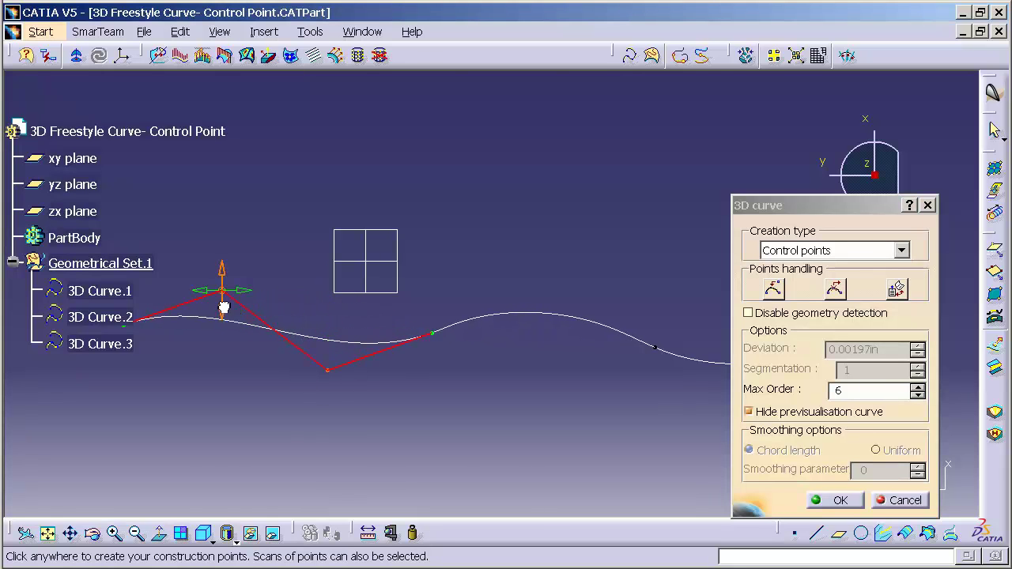
{"action": "left_click_drag", "start_coordinate": [225, 307], "coordinate": [215, 394]}
{"action": "left_click", "coordinate": [837, 501]}
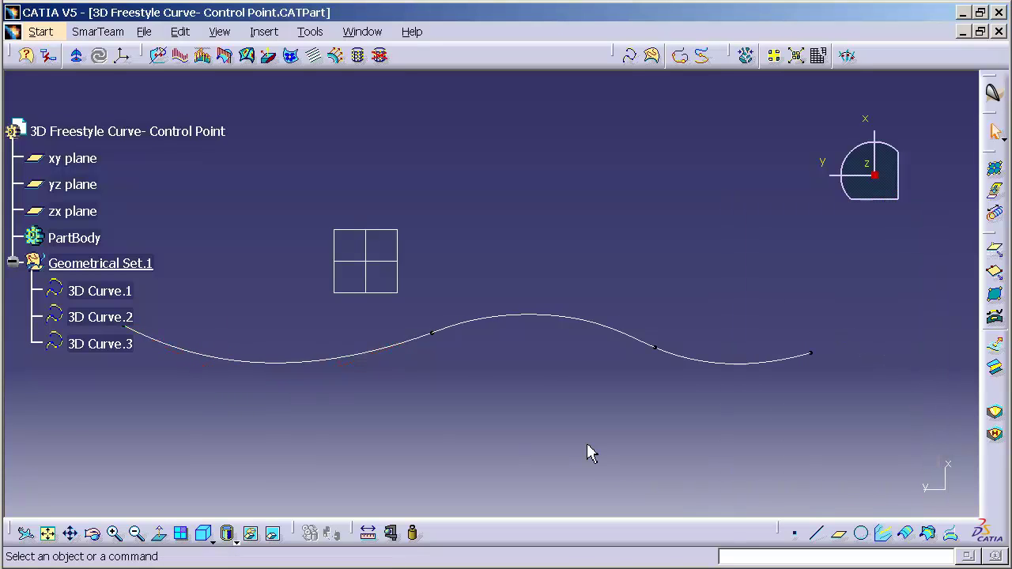
Step: Start a porcupine curvature analysis on the left, middle and right curves
{"action": "left_click", "coordinate": [183, 58]}
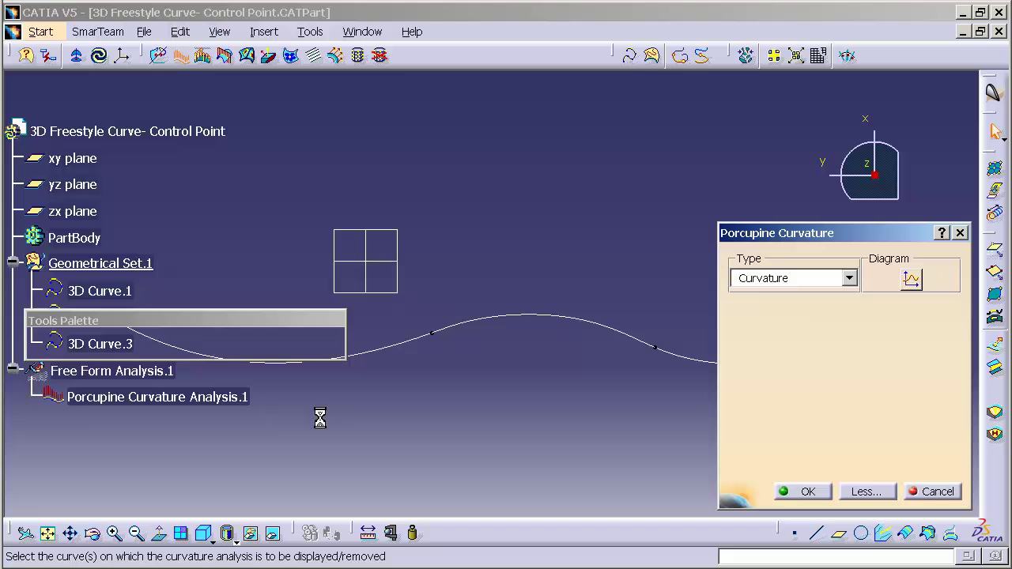
{"action": "left_click", "coordinate": [409, 345]}
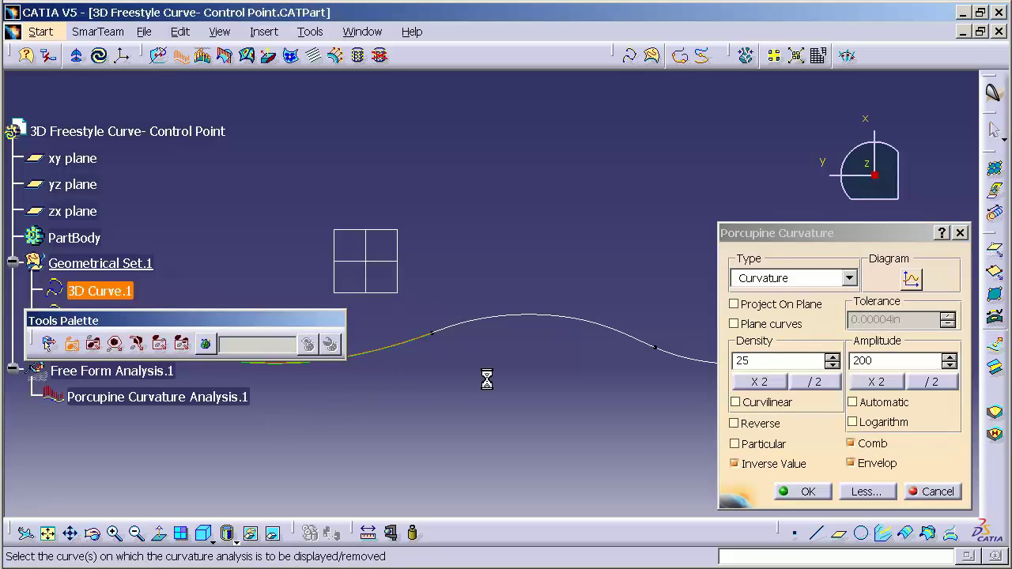
{"action": "left_click", "coordinate": [493, 321]}
{"action": "middle_click_drag", "start_coordinate": [625, 407], "coordinate": [606, 388]}
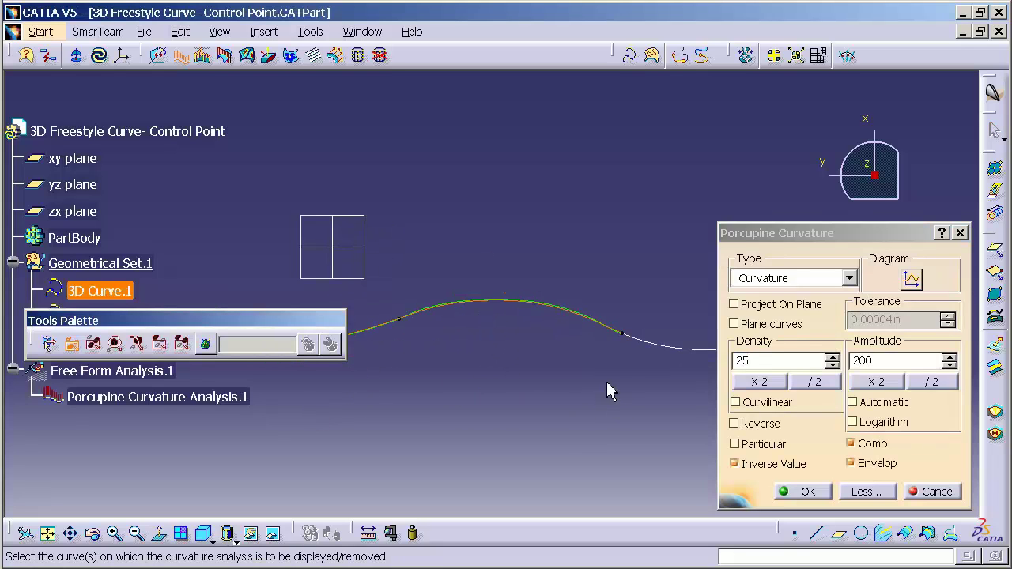
{"action": "left_click", "coordinate": [658, 345]}
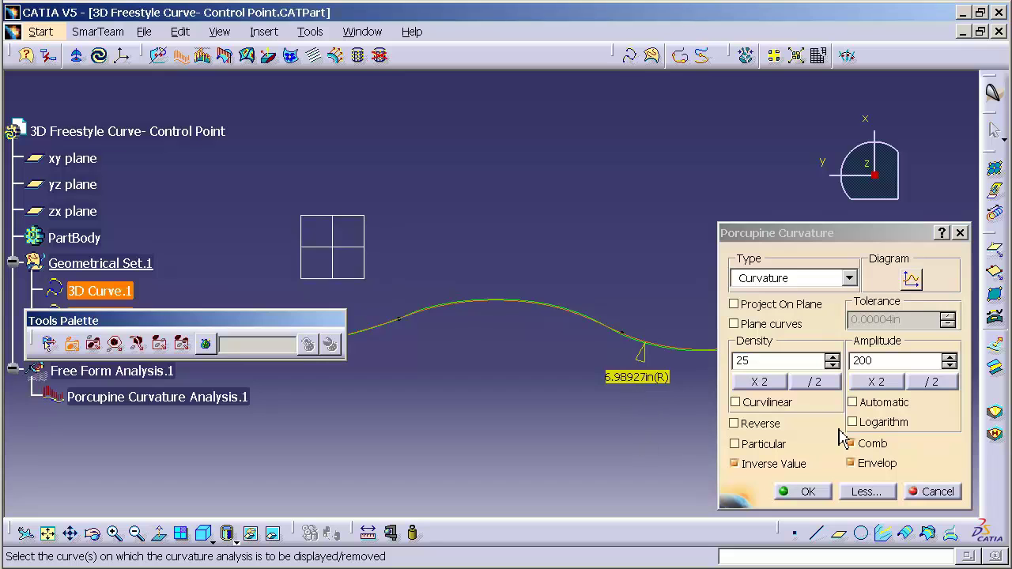
Step: Raise the comb amplitude to 6400 and density to 200, then keep the analysis
{"action": "left_click", "coordinate": [877, 382]}
{"action": "left_click", "coordinate": [886, 385]}
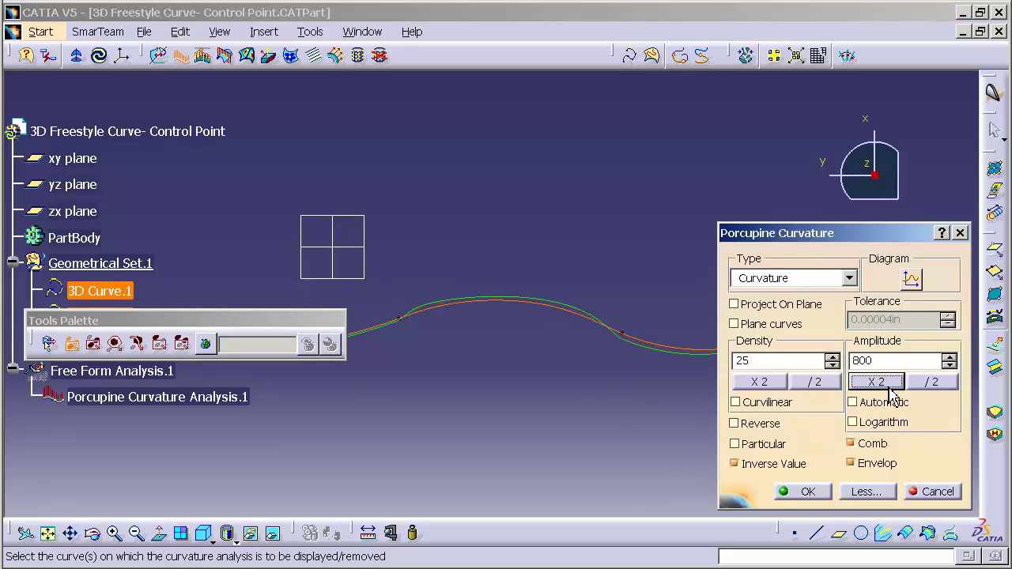
{"action": "left_click", "coordinate": [886, 386]}
{"action": "left_click", "coordinate": [885, 385]}
{"action": "left_click", "coordinate": [885, 385]}
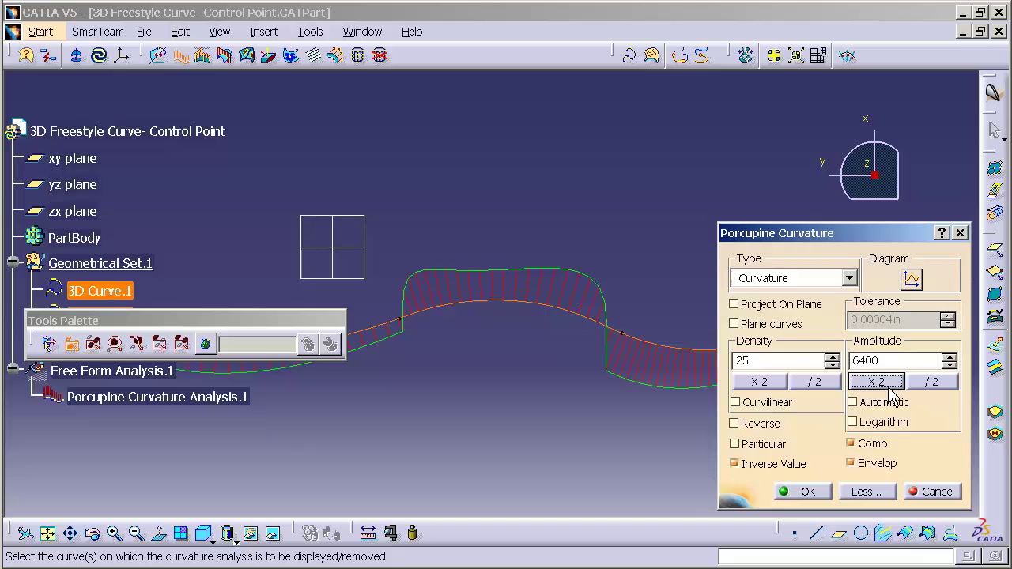
{"action": "left_click", "coordinate": [755, 384]}
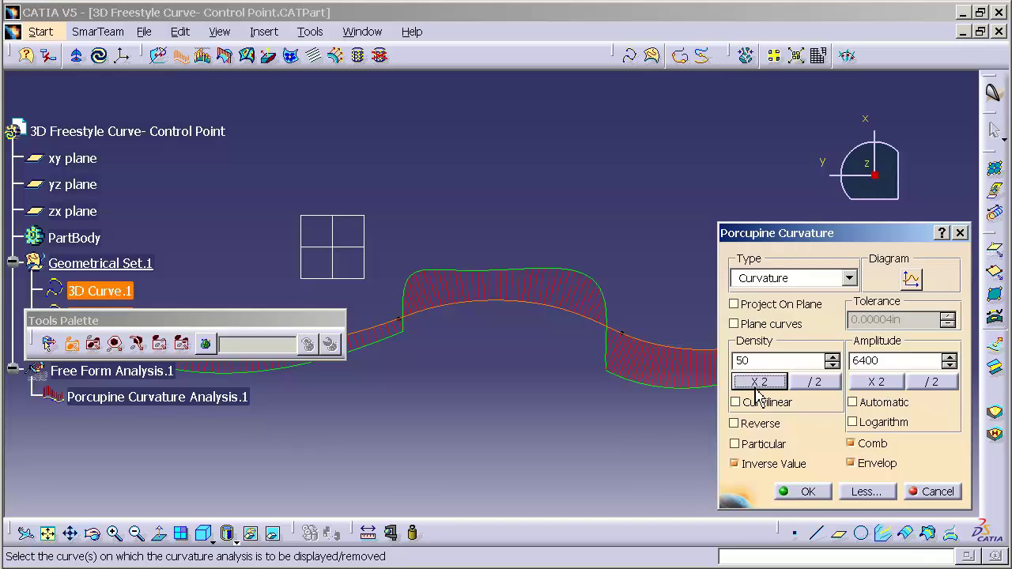
{"action": "left_click", "coordinate": [756, 386]}
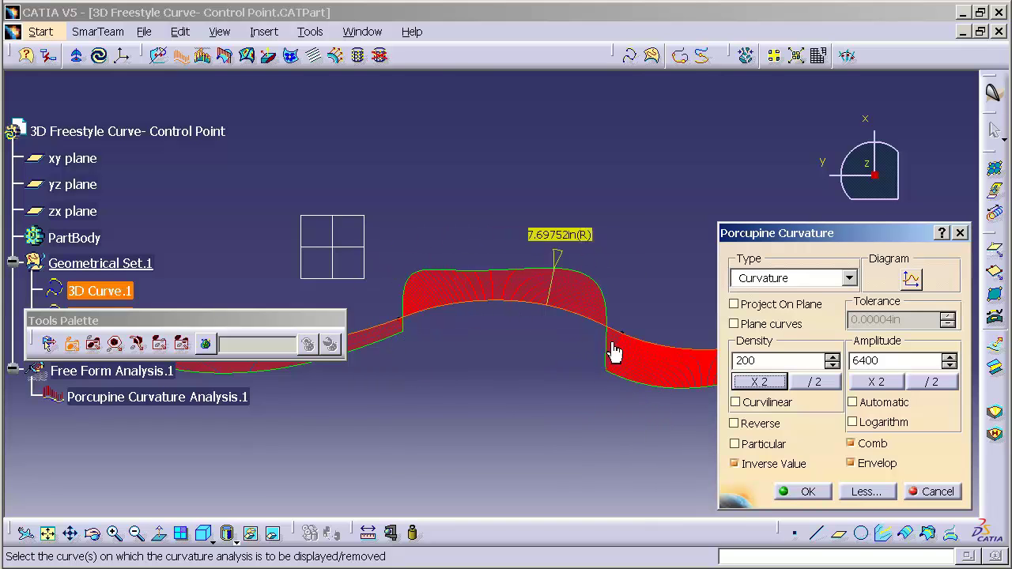
{"action": "left_click", "coordinate": [802, 493]}
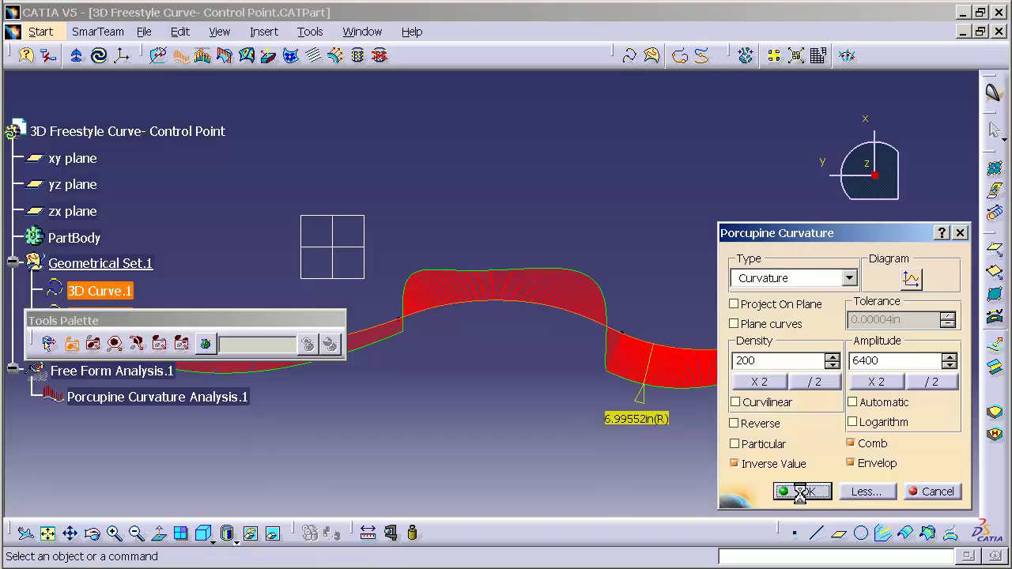
Step: Edit 3D Curve.3 and relax its right joint to tangent, then point continuity
{"action": "double_click", "coordinate": [534, 311]}
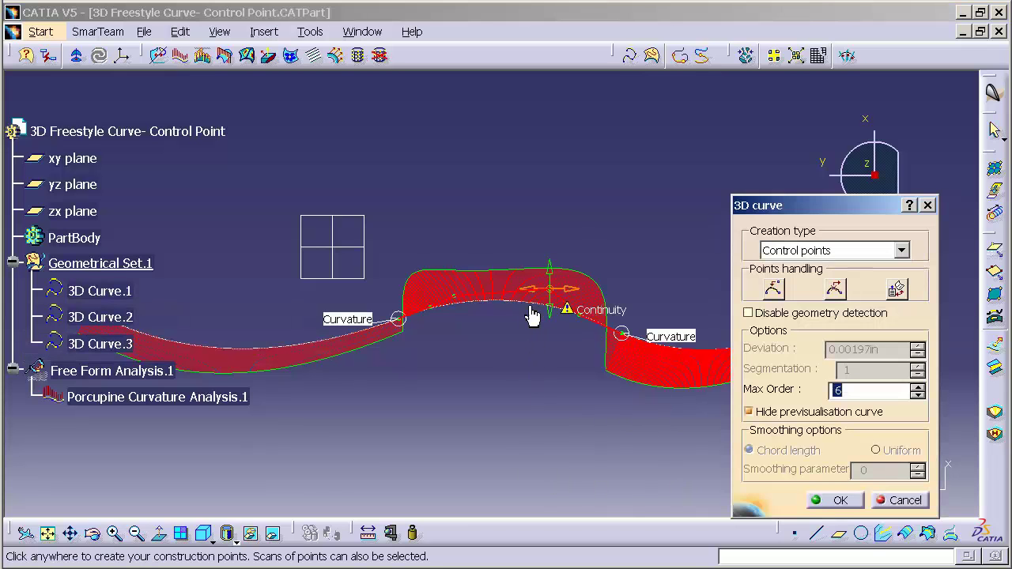
{"action": "right_click", "coordinate": [671, 337]}
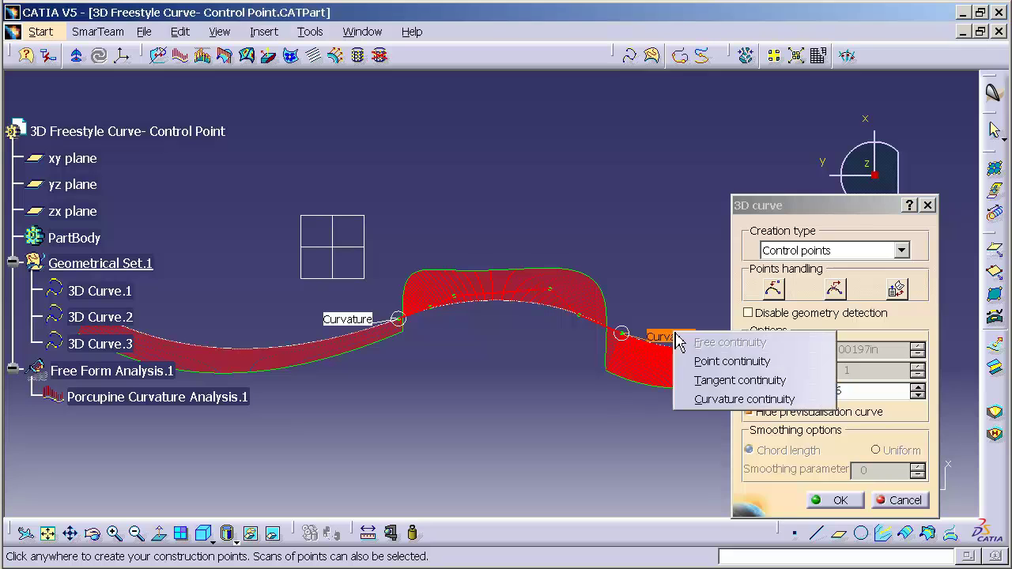
{"action": "left_click", "coordinate": [731, 381]}
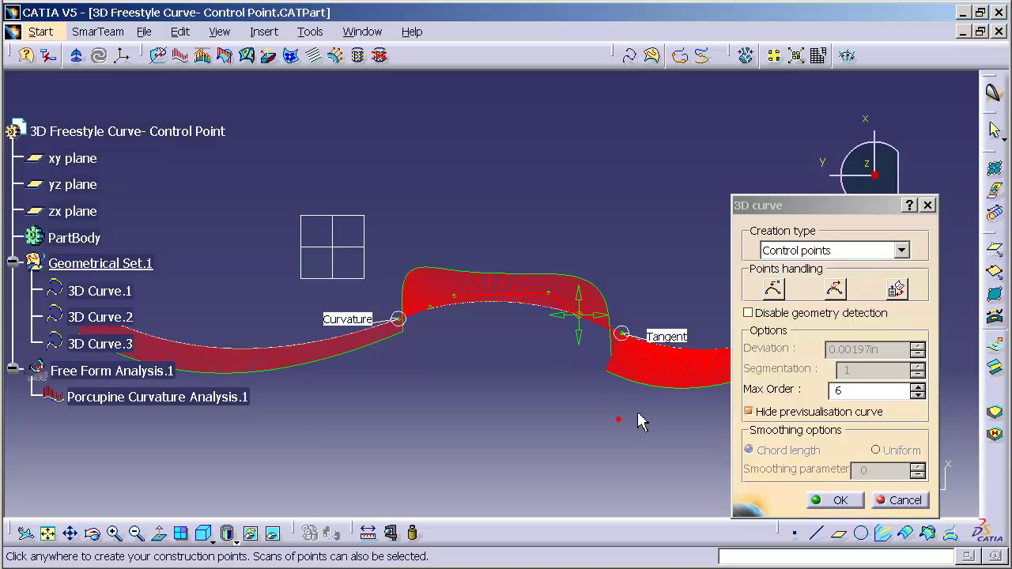
{"action": "right_click", "coordinate": [660, 336]}
{"action": "left_click", "coordinate": [708, 365]}
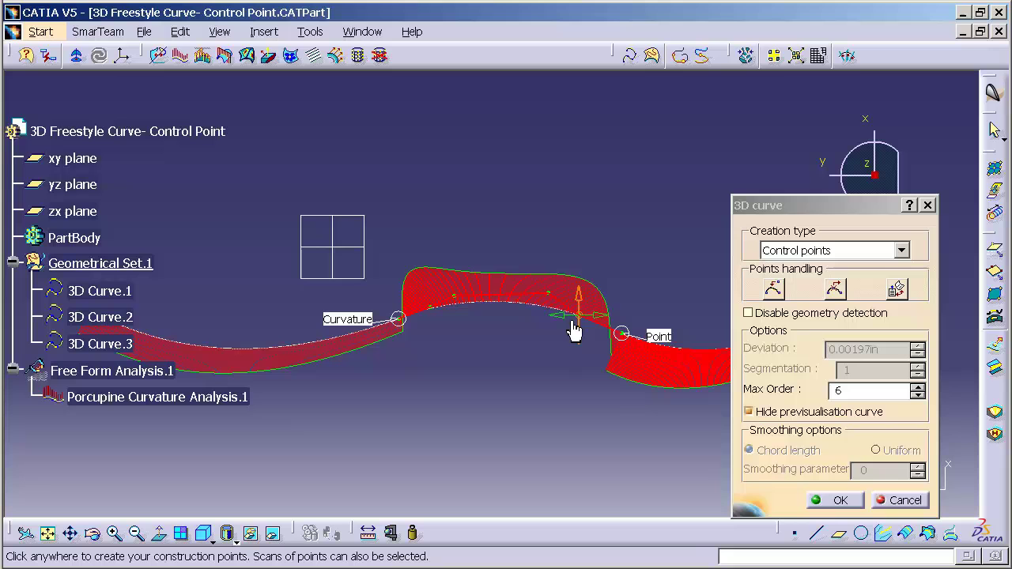
Step: Pull a control point to reshape the middle curve, then restore right-joint curvature continuity and confirm
{"action": "left_click_drag", "start_coordinate": [578, 316], "coordinate": [546, 304]}
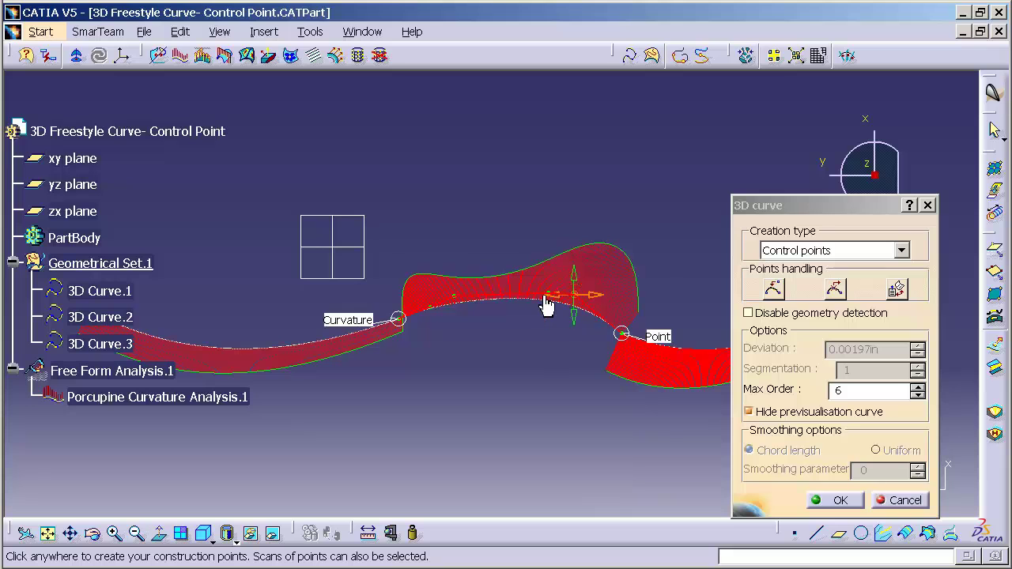
{"action": "right_click", "coordinate": [659, 339]}
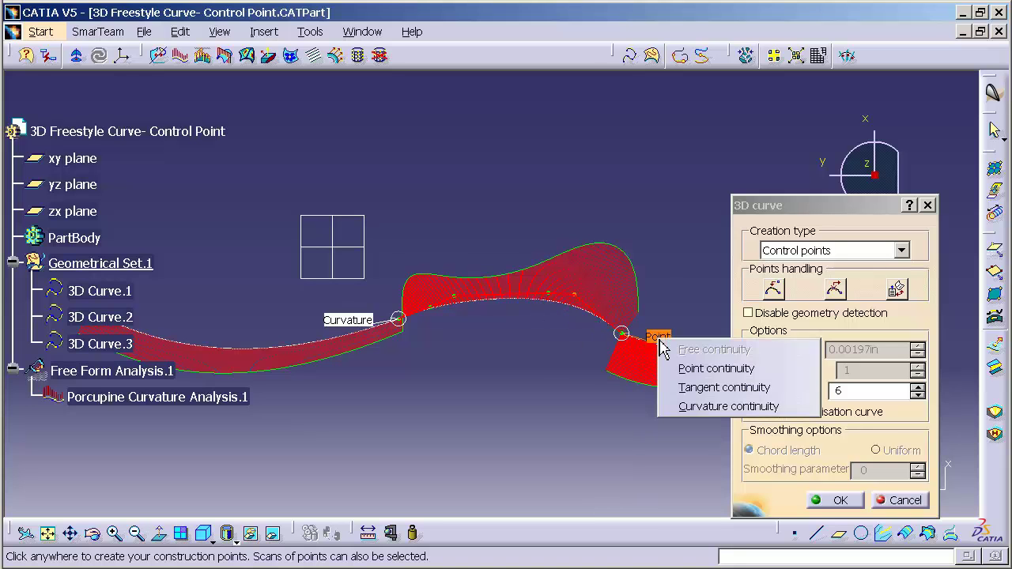
{"action": "left_click", "coordinate": [714, 406]}
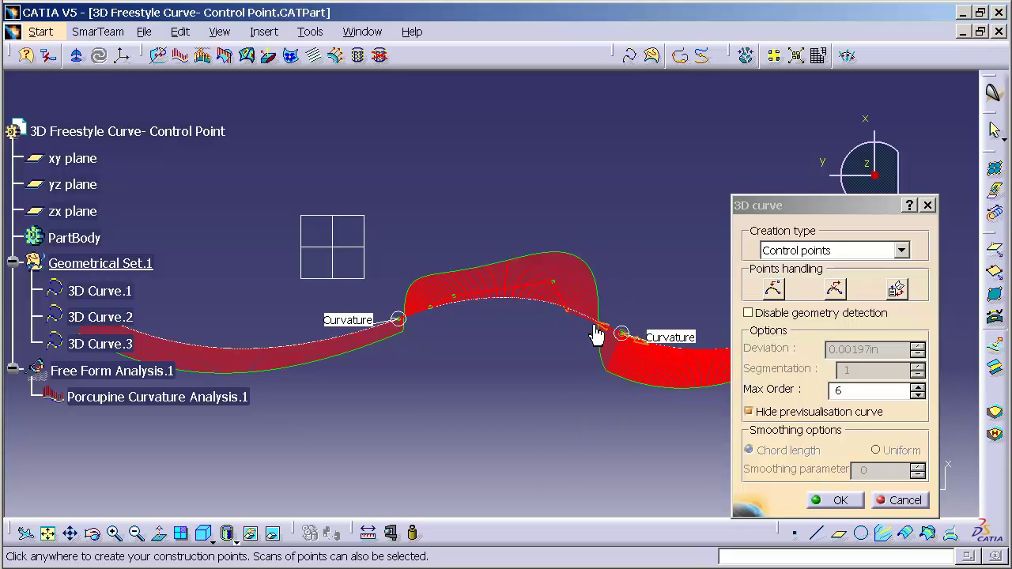
{"action": "left_click", "coordinate": [835, 501]}
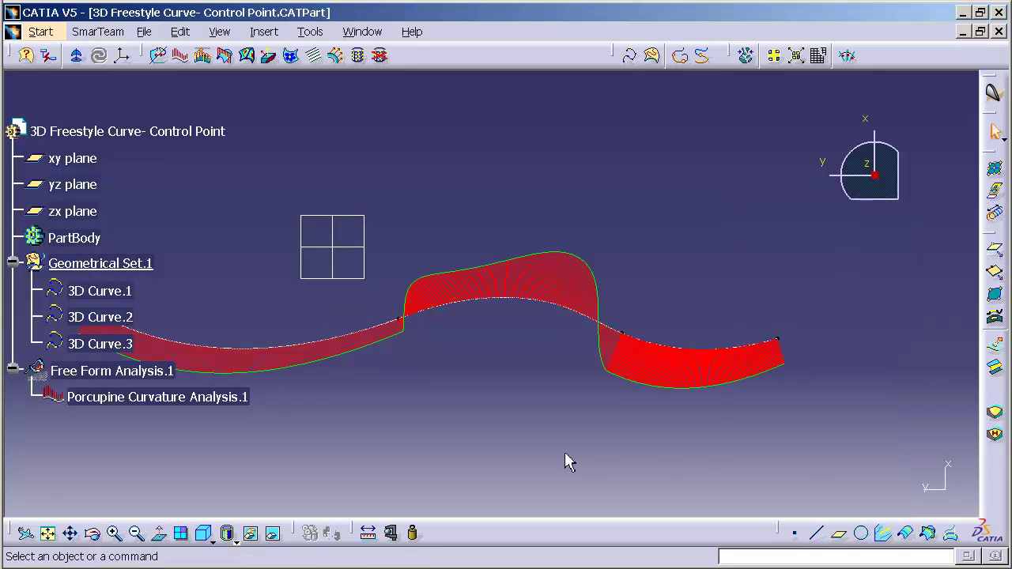